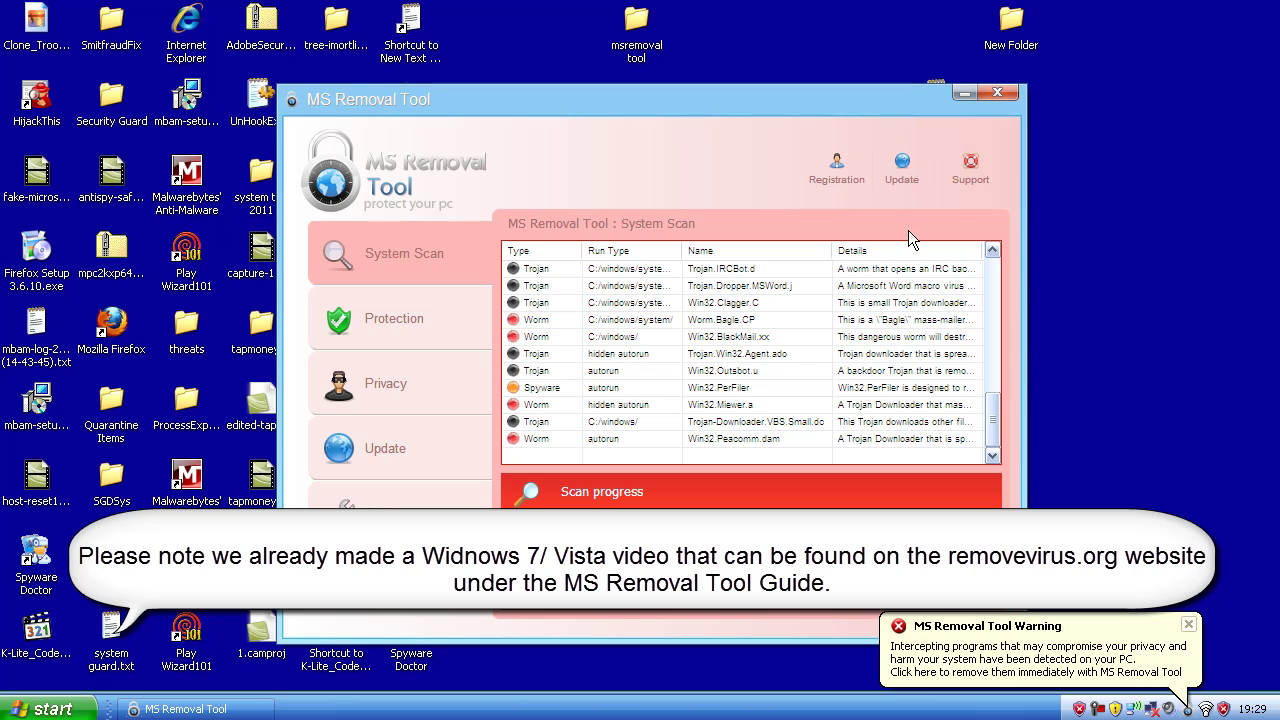
Reposition the fake scanner's windows, dismiss its infection warning and confirm continuing unprotected.
left_click_drag(807, 107, 764, 61)
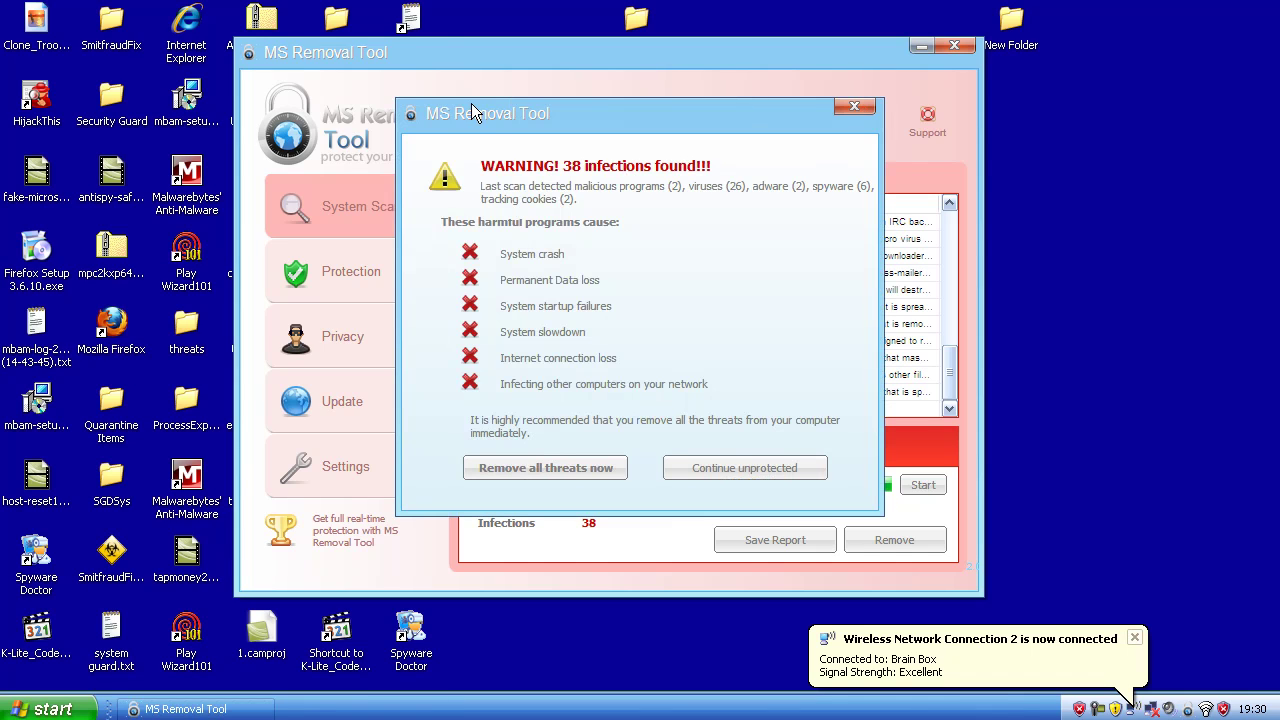
left_click_drag(490, 120, 435, 119)
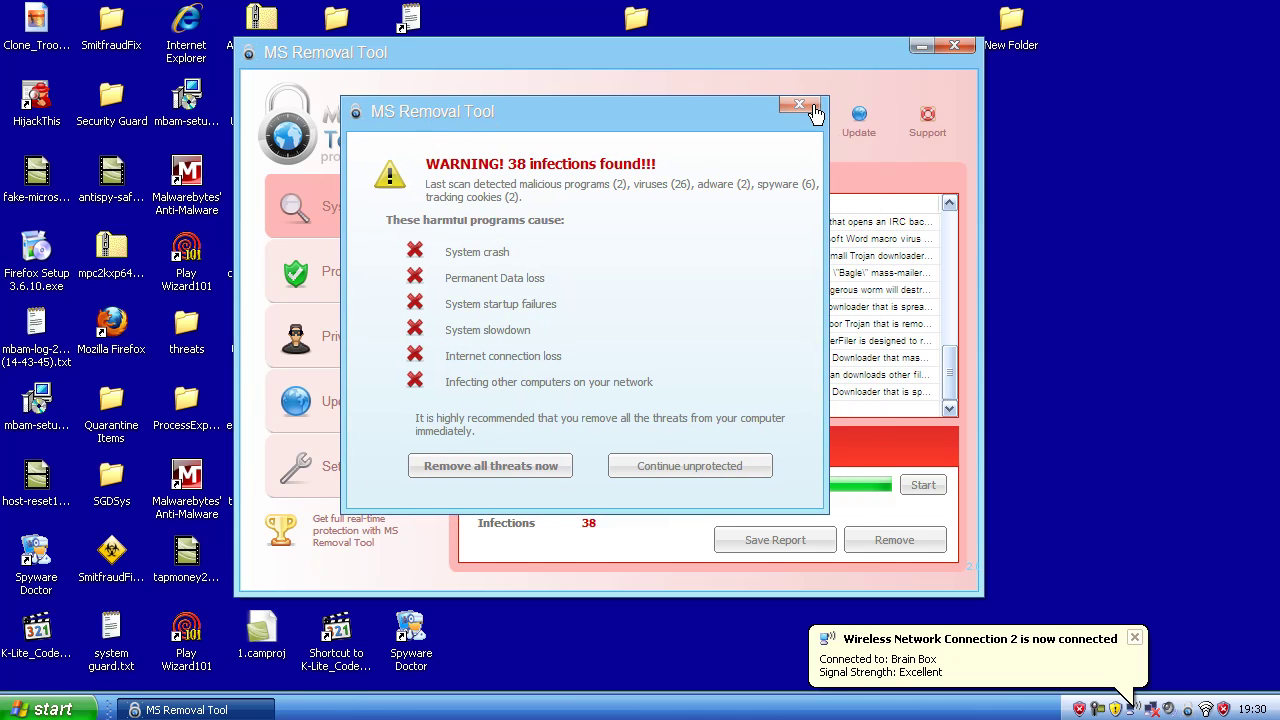
left_click(812, 106)
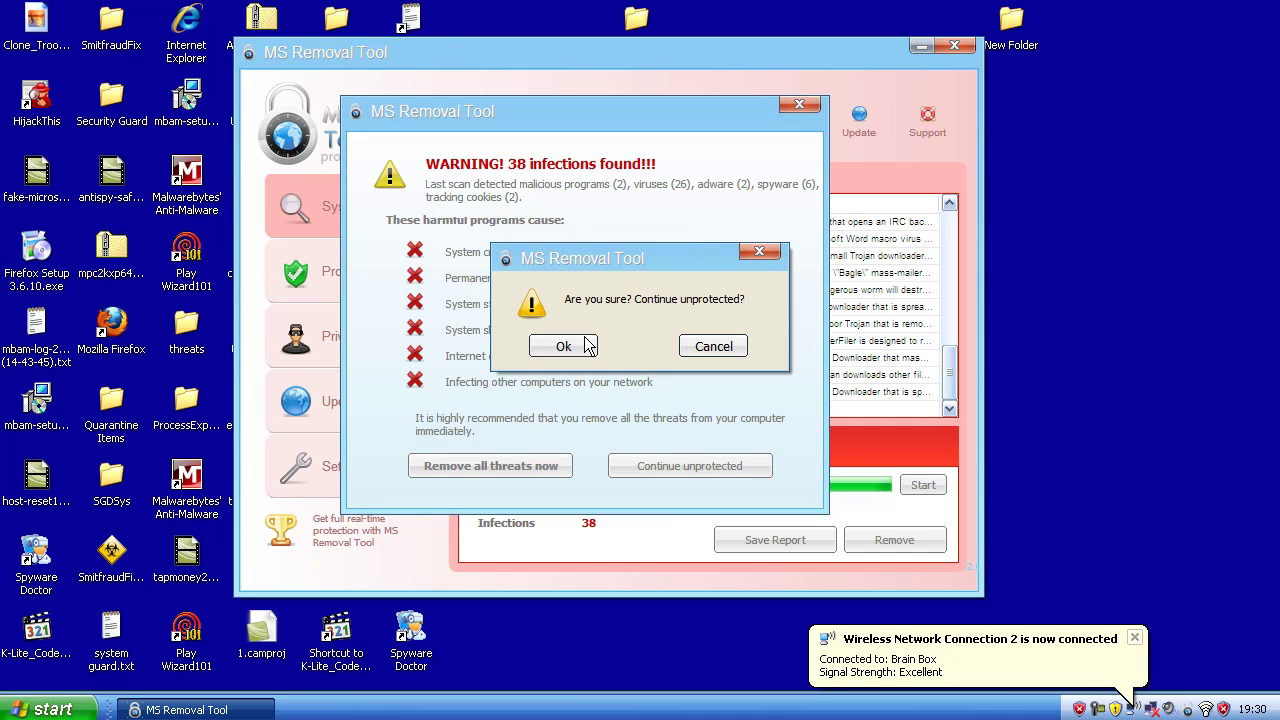
left_click(563, 346)
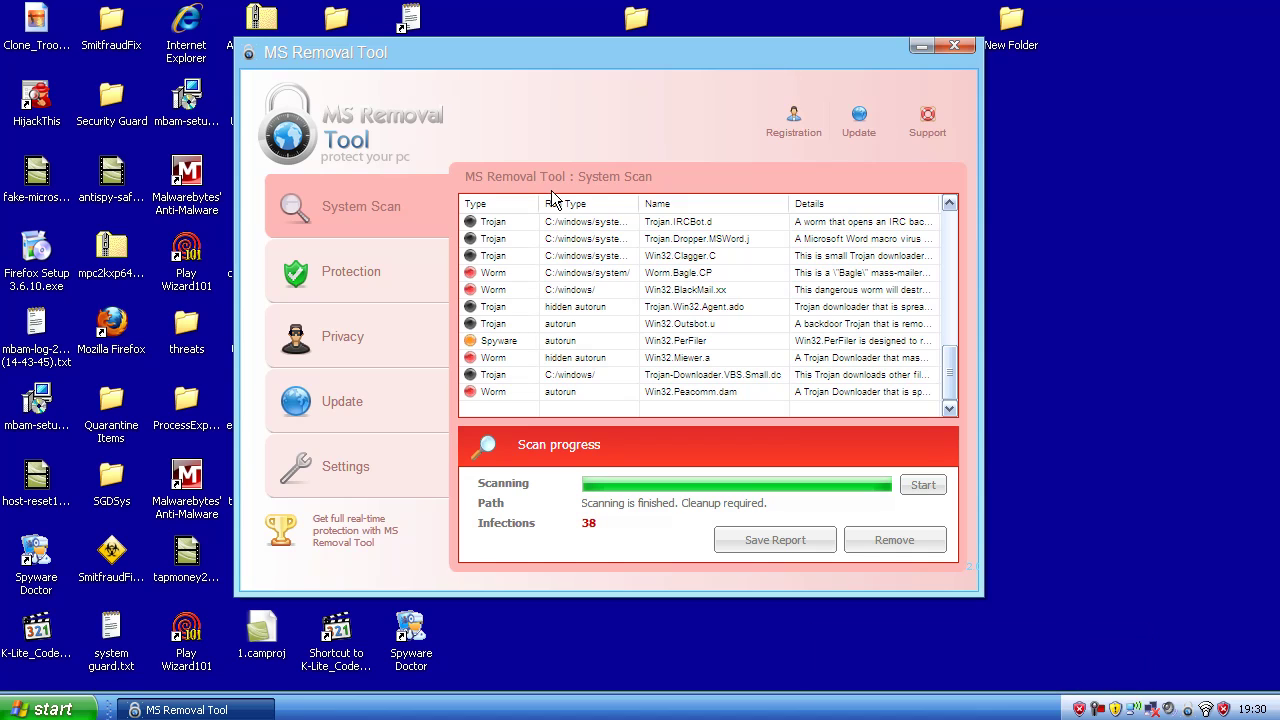
Open Windows Task Manager, widen the Image Name column and terminate the iCoNlFoOdKc01804.exe process.
key("ctrl+shift+Escape")
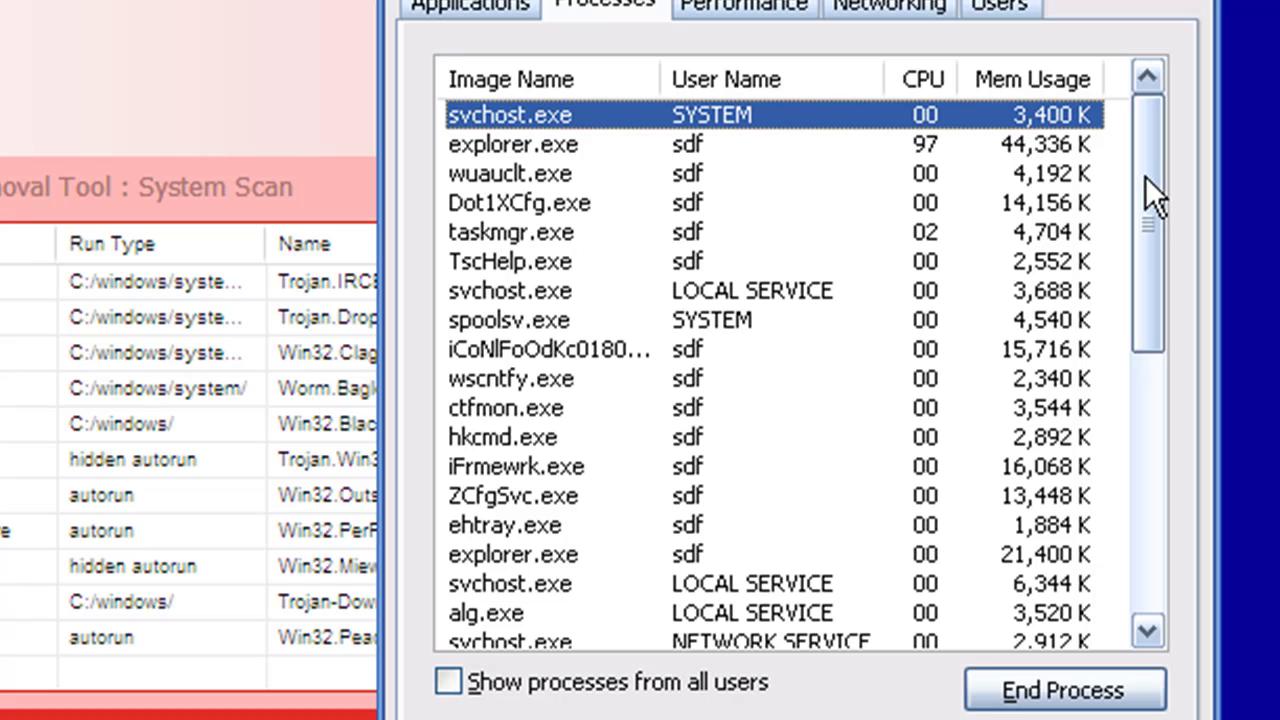
left_click_drag(1151, 176, 1153, 184)
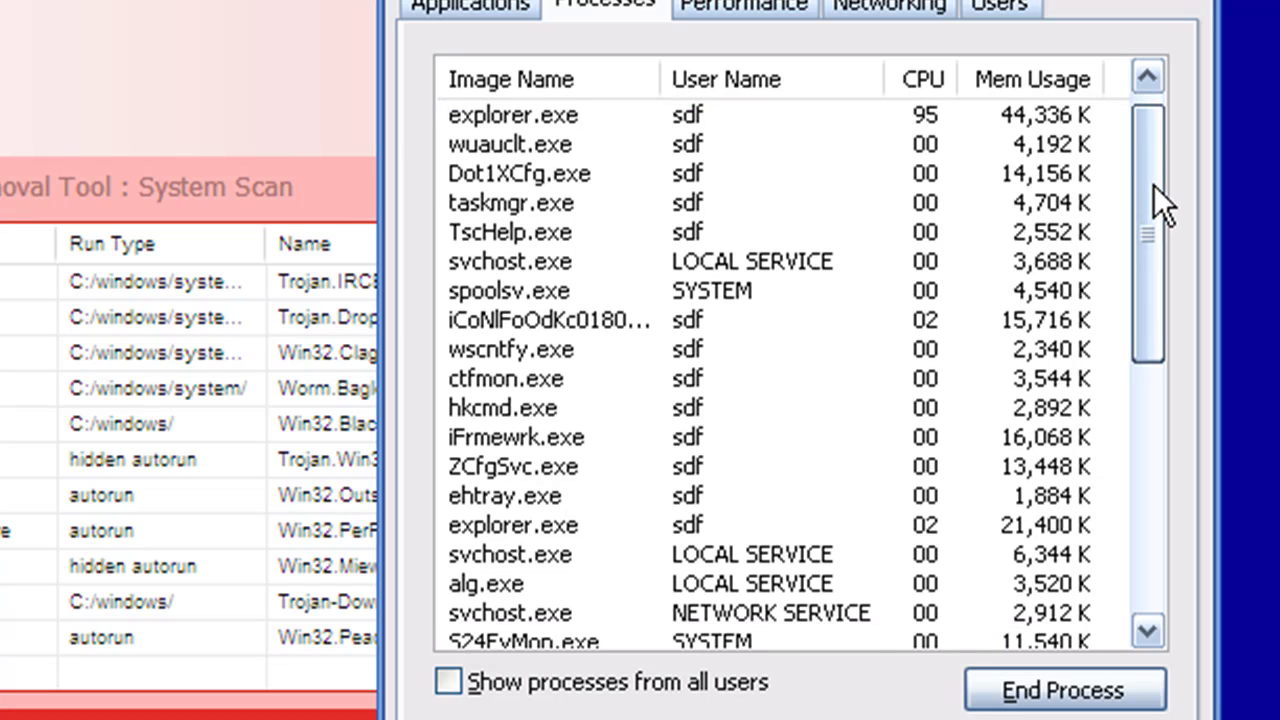
left_click_drag(1153, 184, 1155, 186)
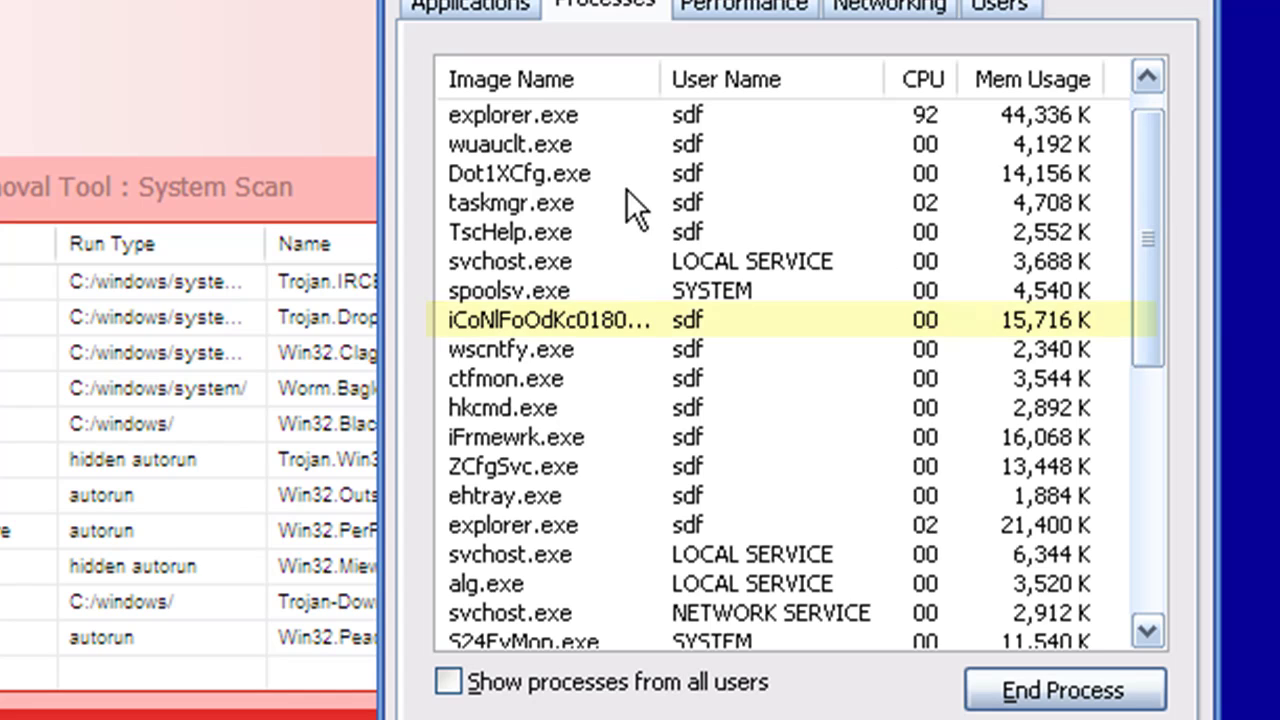
left_click(557, 320)
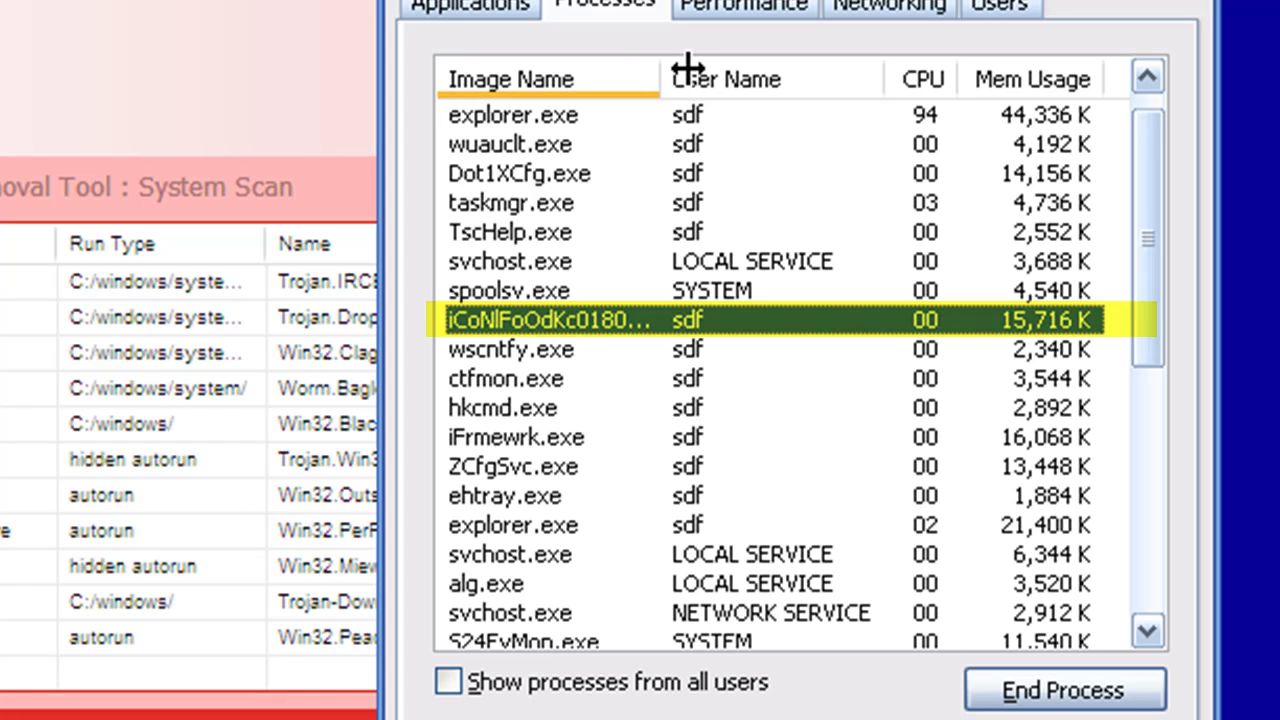
left_click_drag(670, 77, 791, 72)
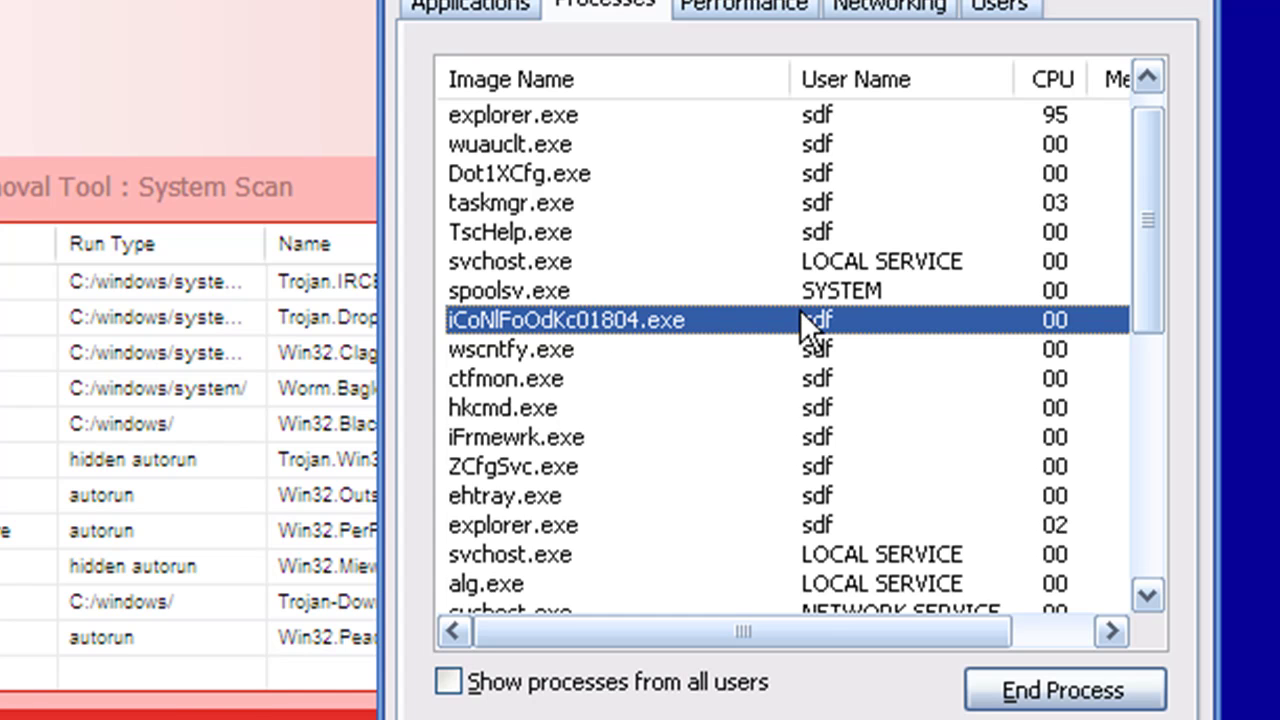
mouse_move(1151, 299)
left_mouse_down()
mouse_move(1155, 500)
mouse_move(1134, 303)
left_mouse_up()
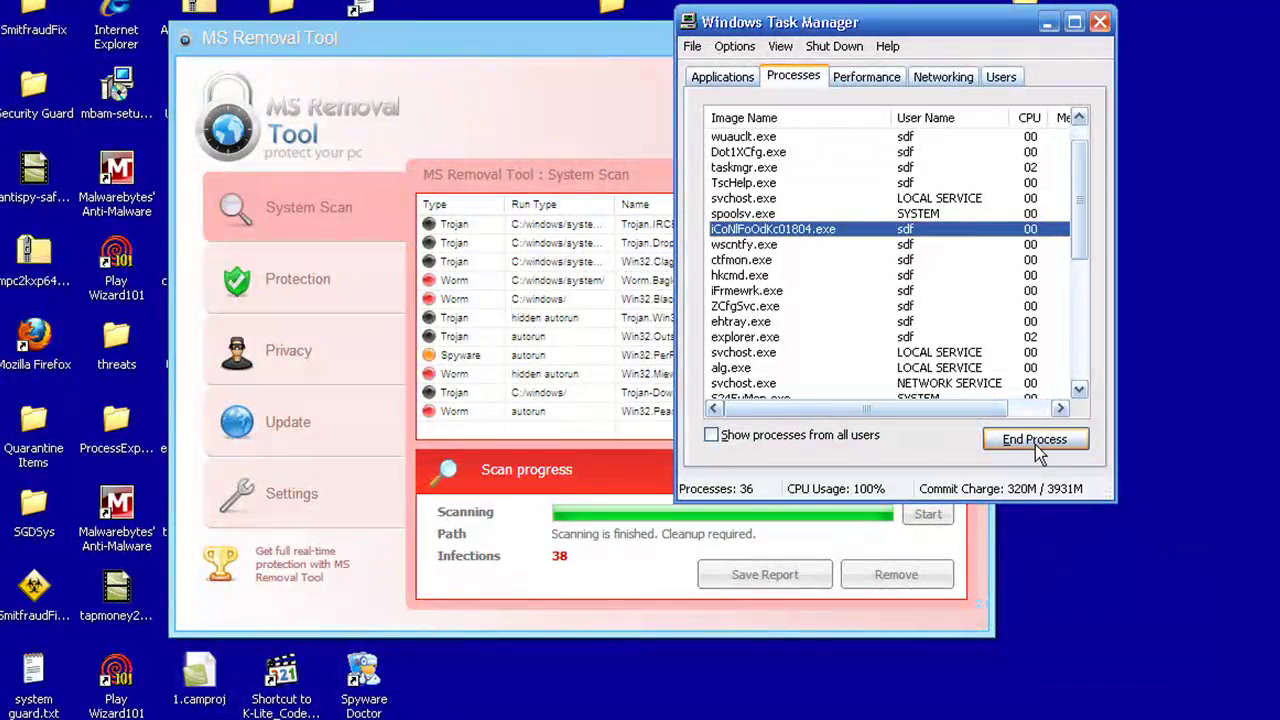
left_click(1036, 443)
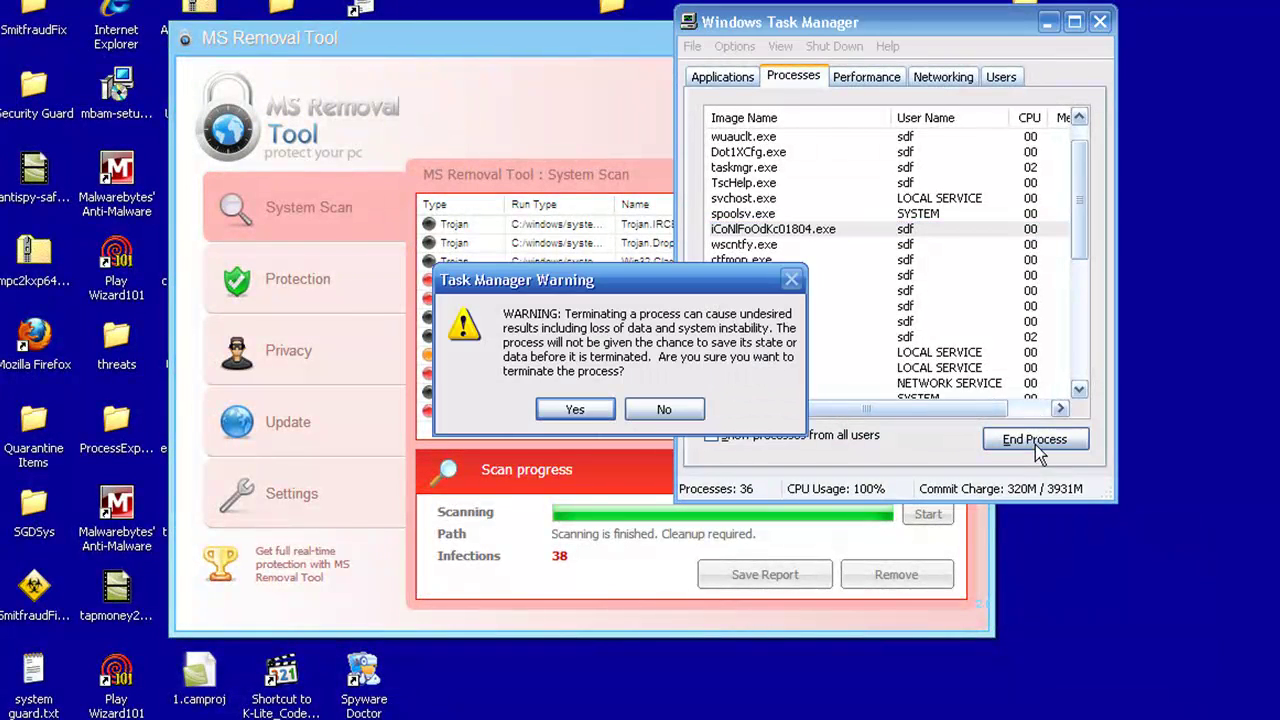
left_click(586, 408)
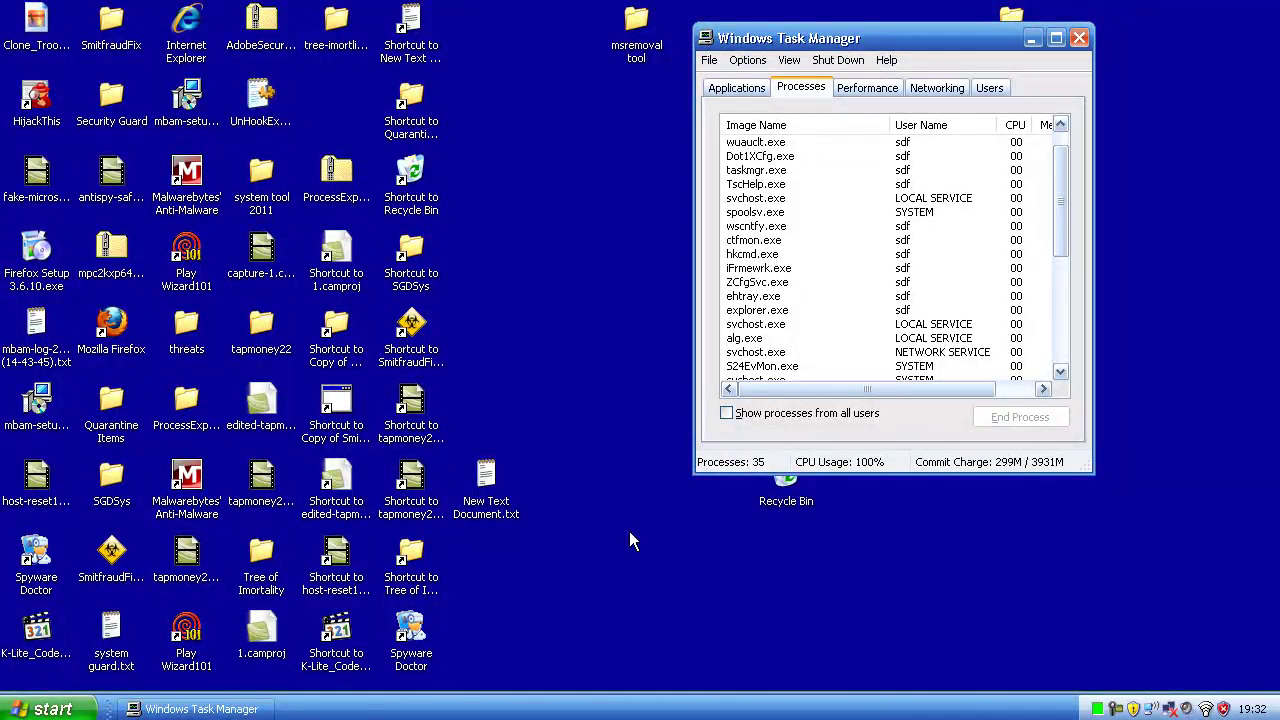
Launch the System Configuration Utility with the msconfig command and minimize Task Manager.
left_click(55, 706)
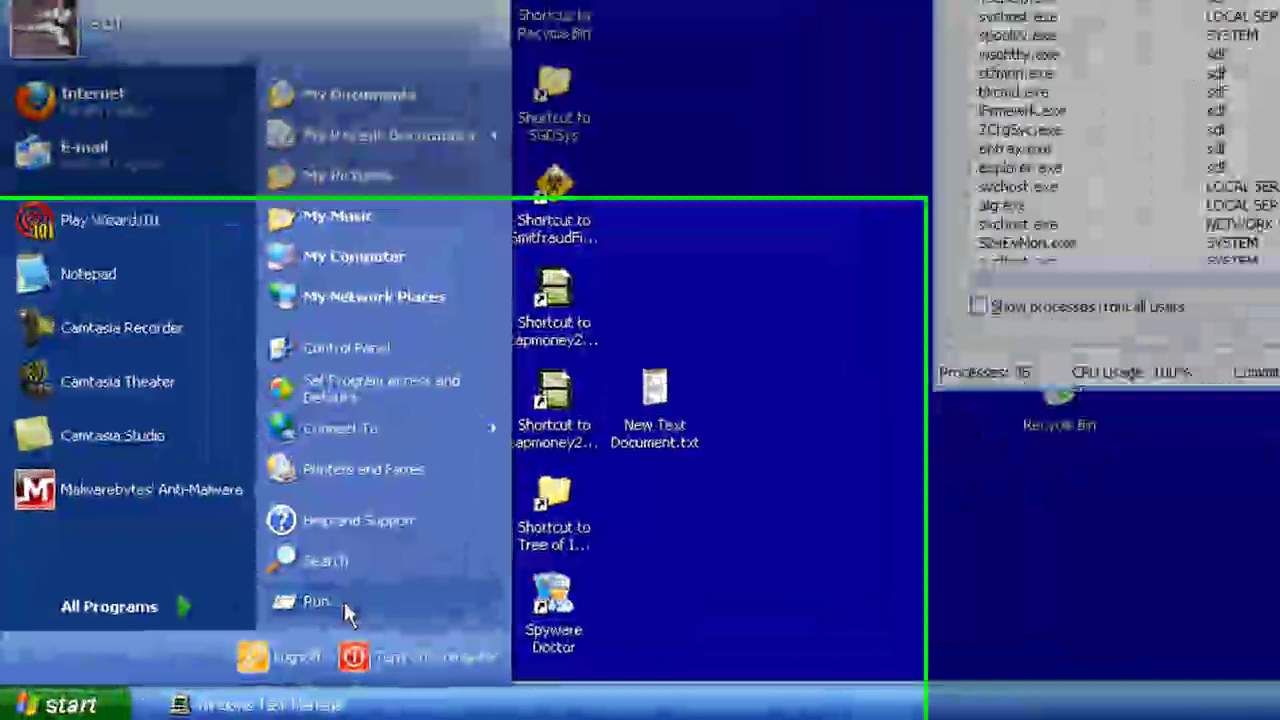
left_click(344, 603)
type("msc")
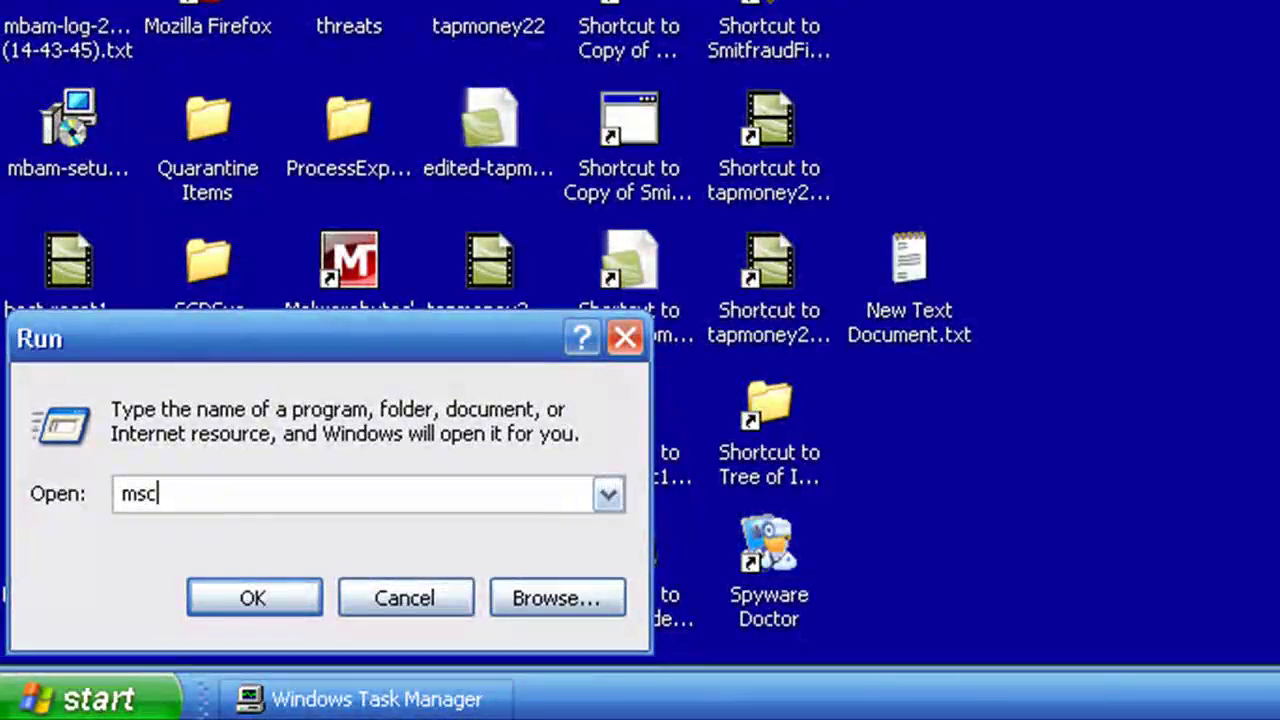
type("onfig")
key("Return")
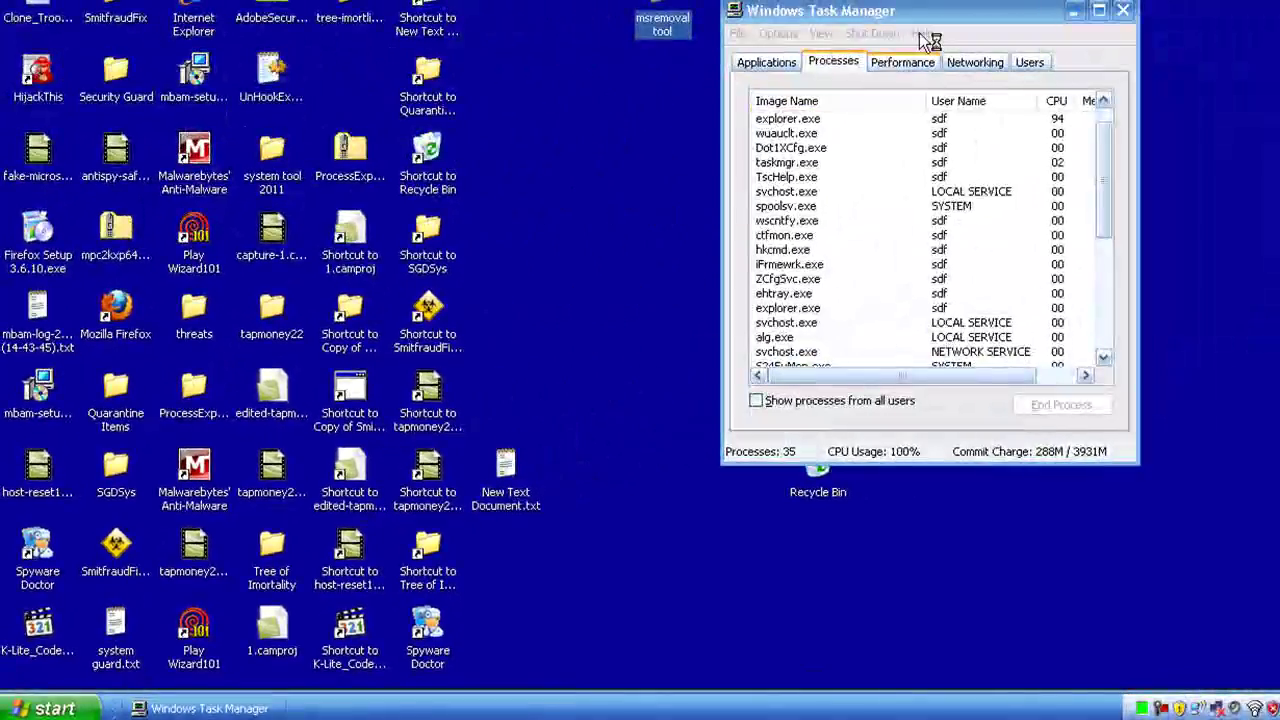
left_click(1074, 11)
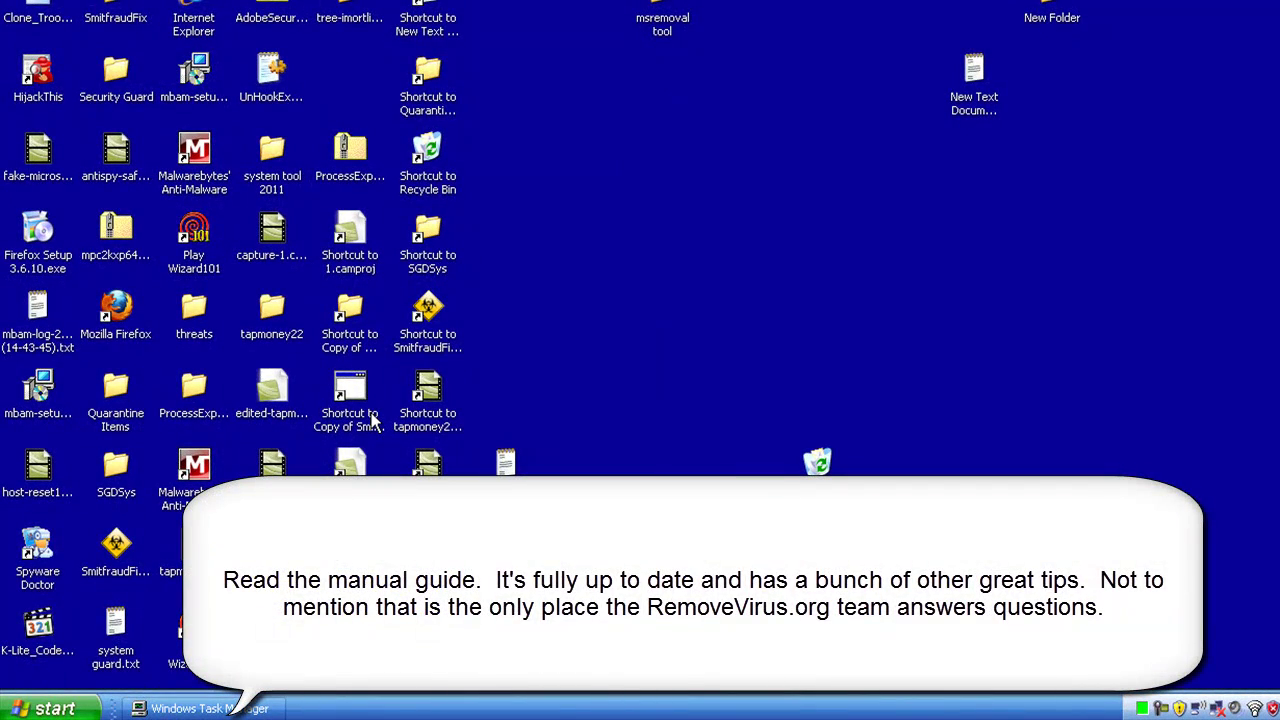
double_click(373, 422)
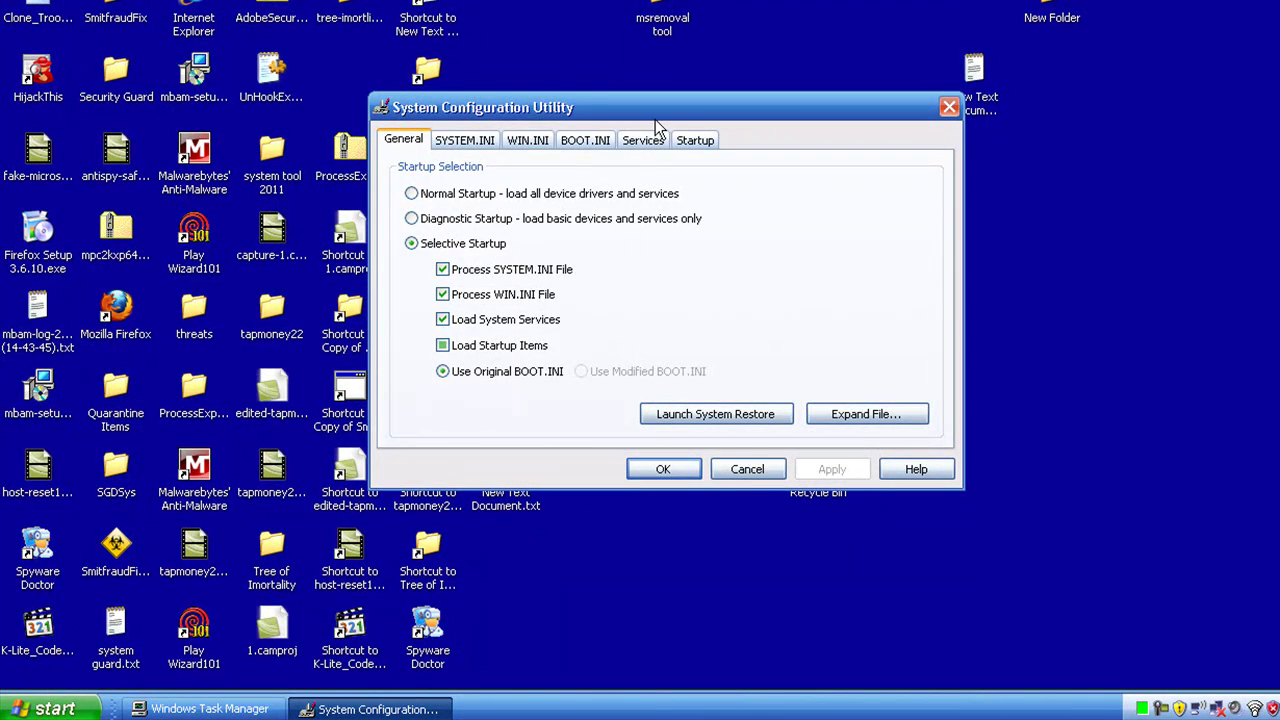
Examine the startup items and their full command paths for the rogue executable, and close the System Configuration Utility.
left_click_drag(662, 103, 568, 97)
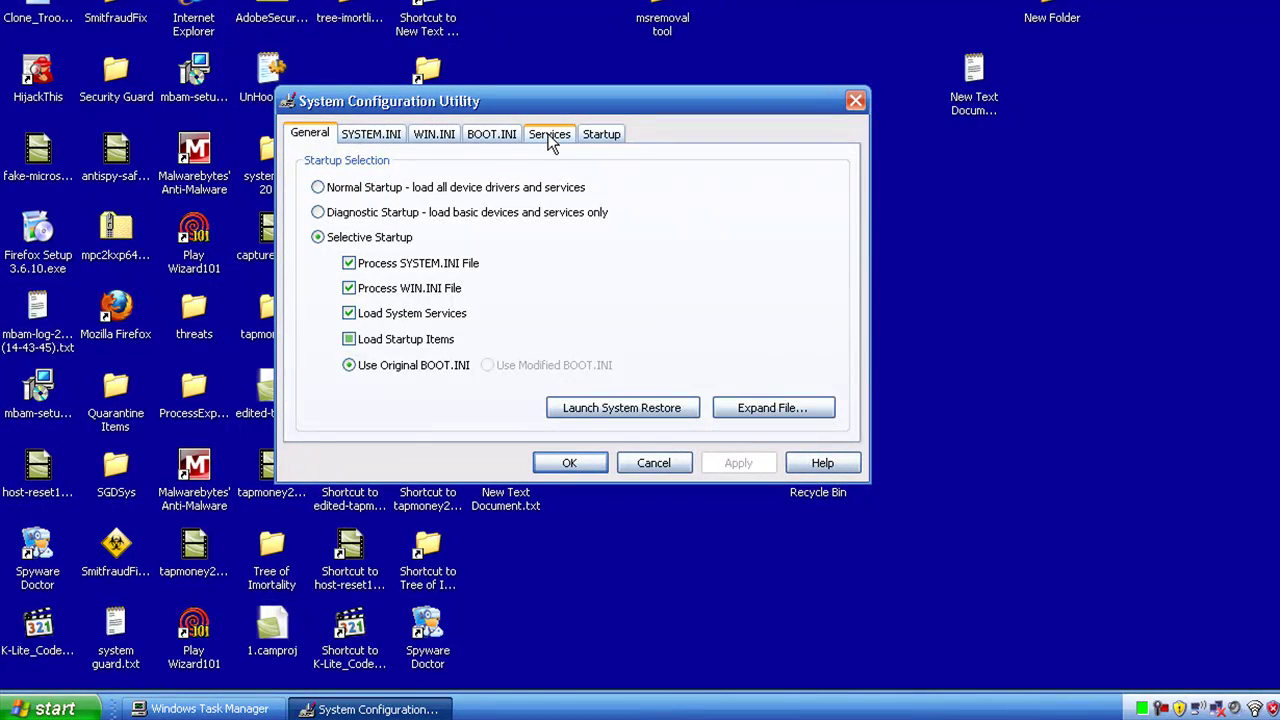
left_click(605, 138)
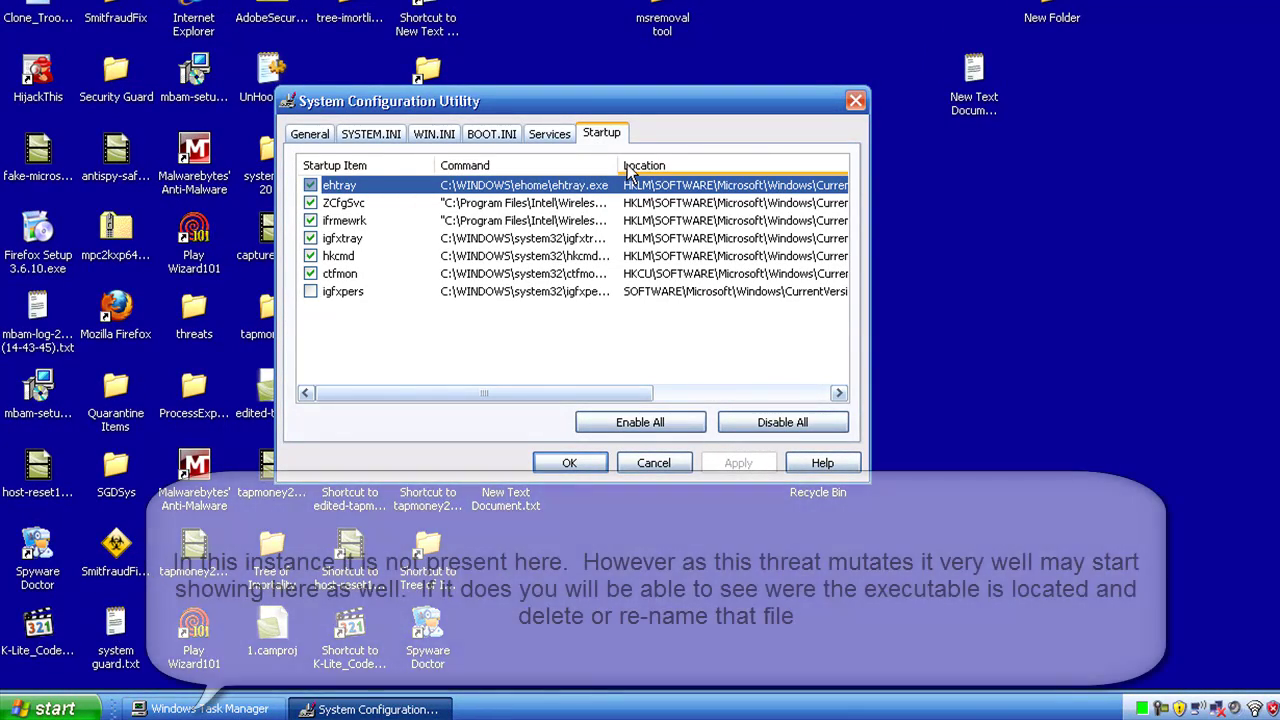
left_click_drag(617, 165, 916, 151)
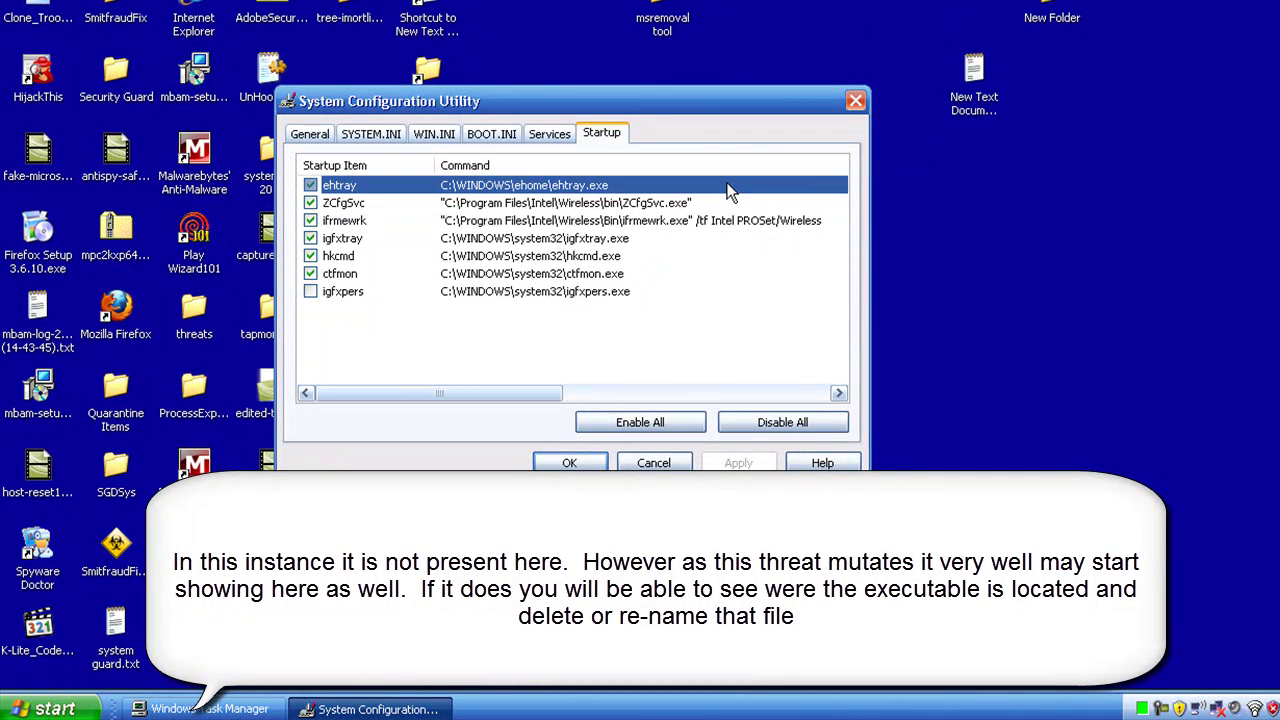
mouse_move(542, 390)
left_mouse_down()
mouse_move(630, 407)
mouse_move(528, 380)
left_mouse_up()
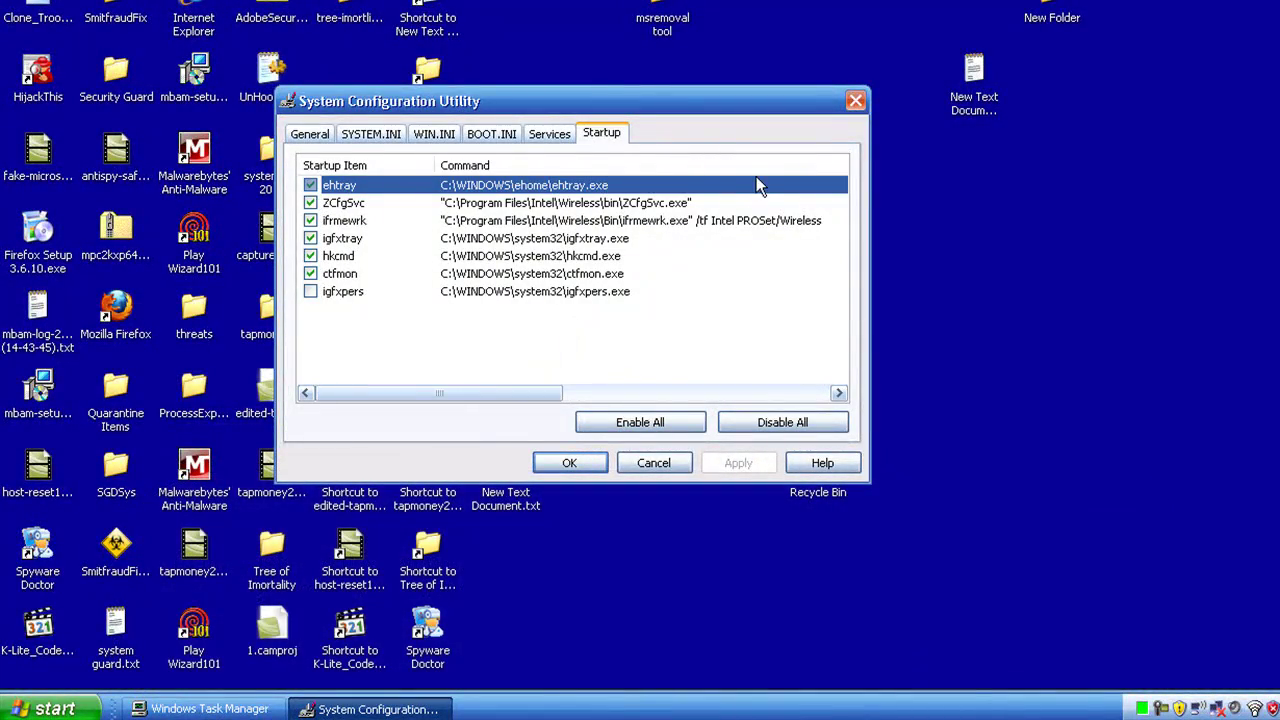
left_click(855, 103)
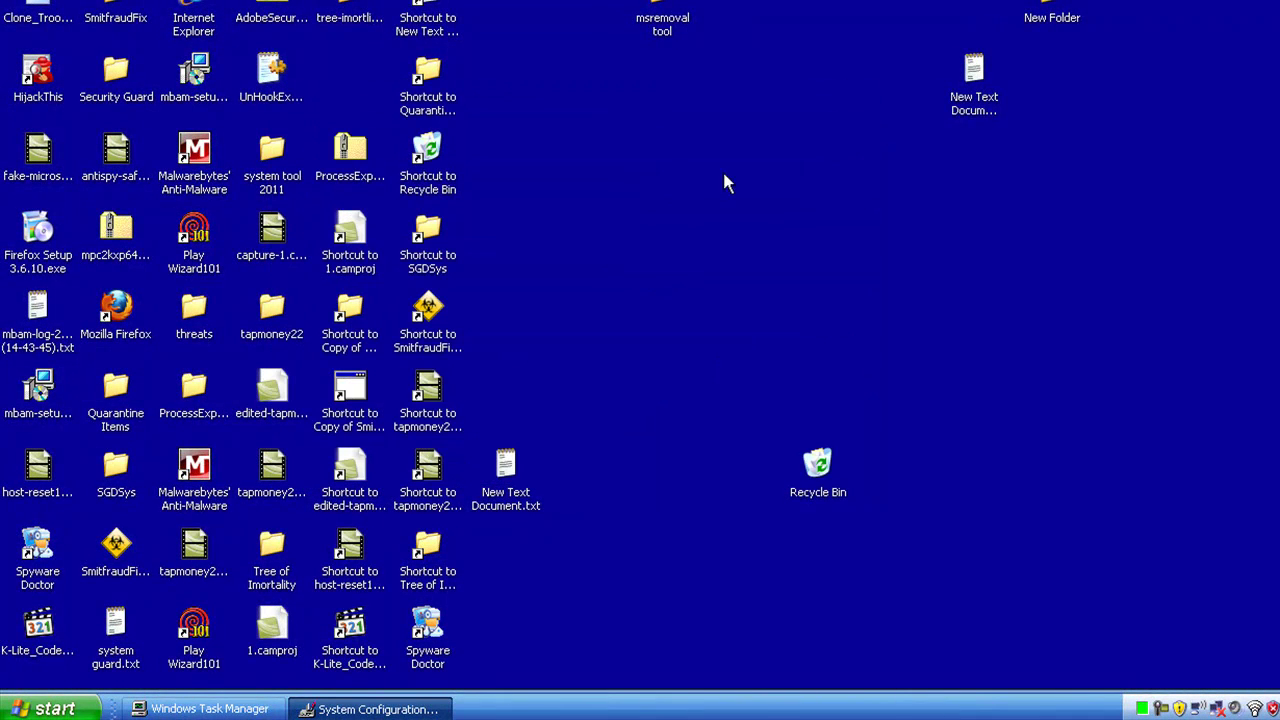
Open My Computer and browse to the folder C:\Documents and Settings\All Users.
left_click(60, 708)
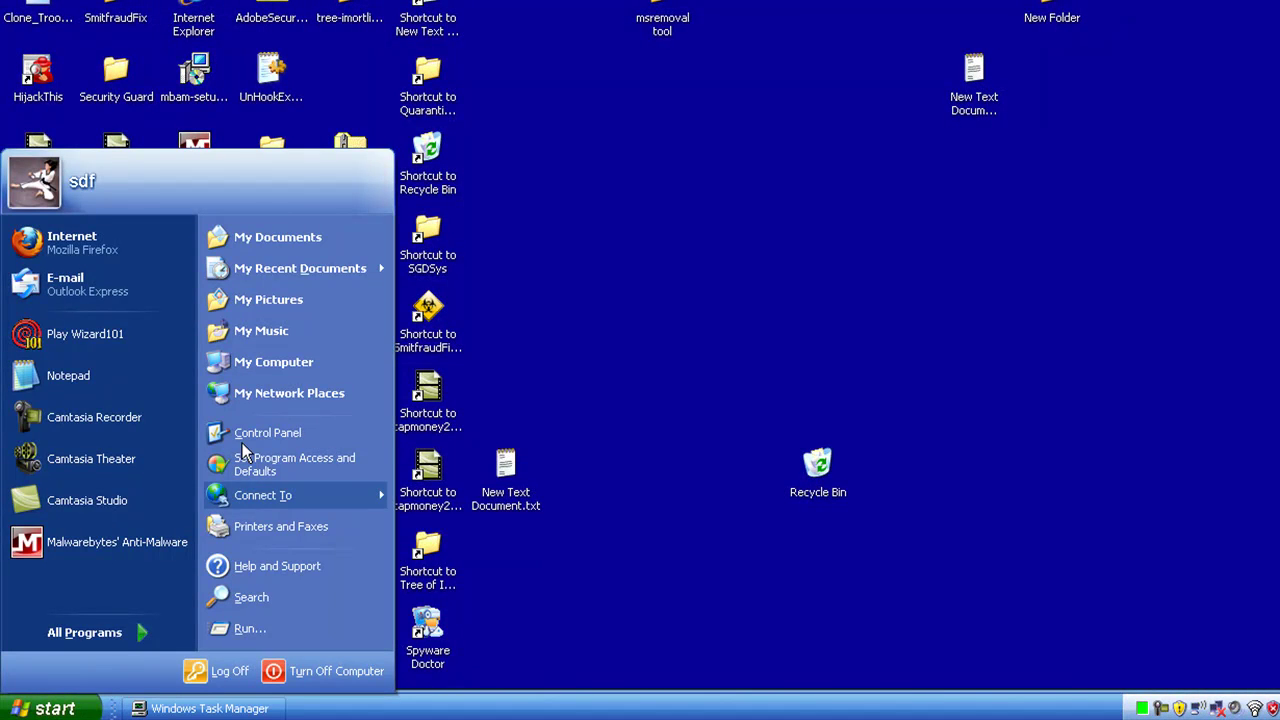
left_click(293, 364)
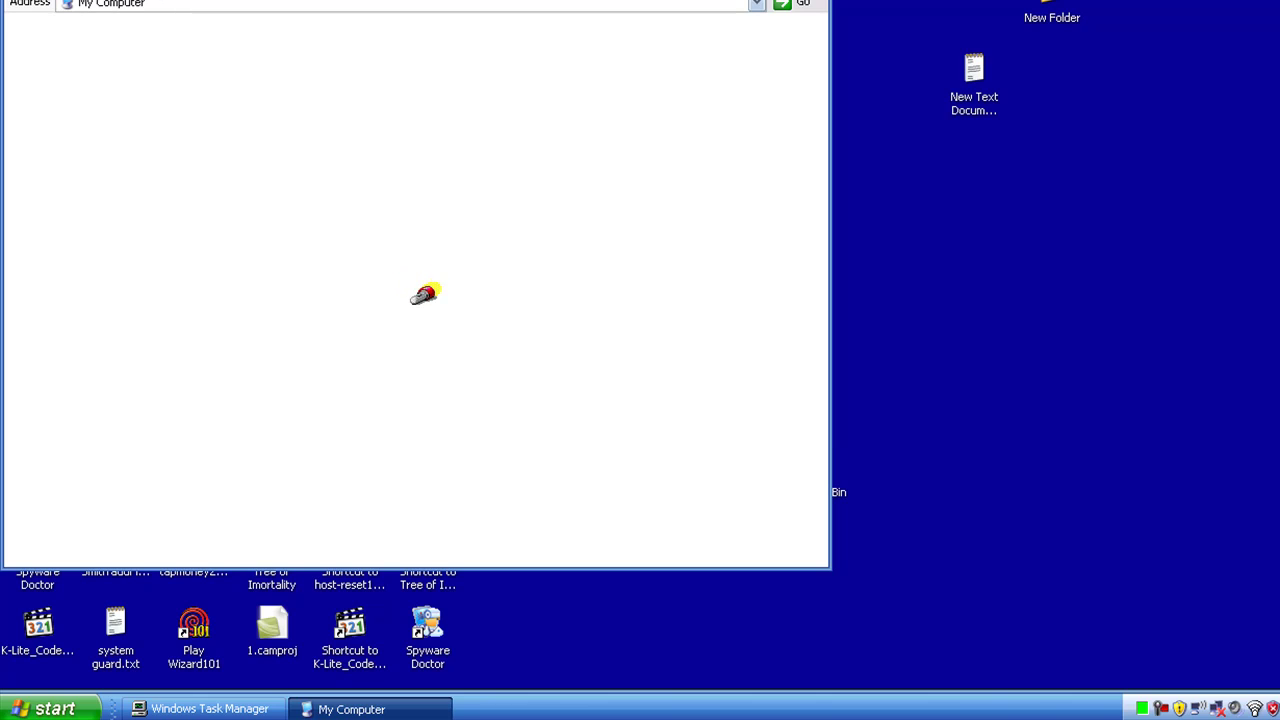
left_click_drag(547, 0, 783, 7)
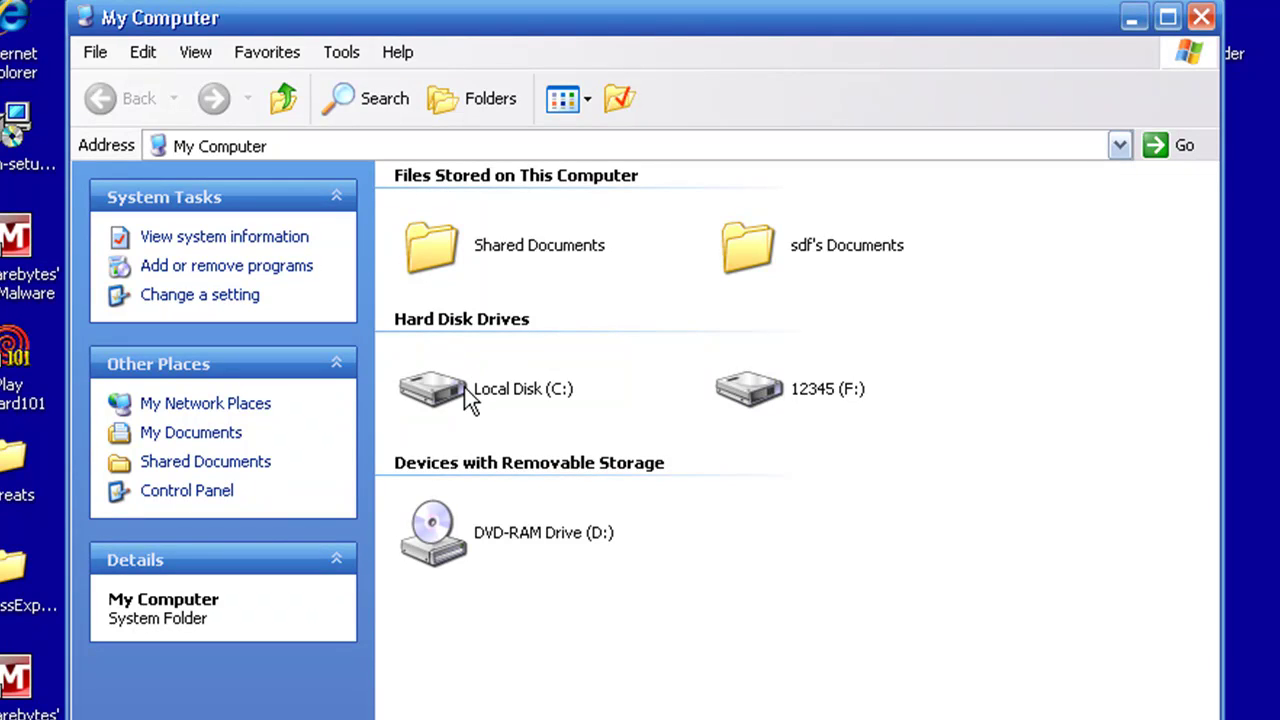
double_click(411, 386)
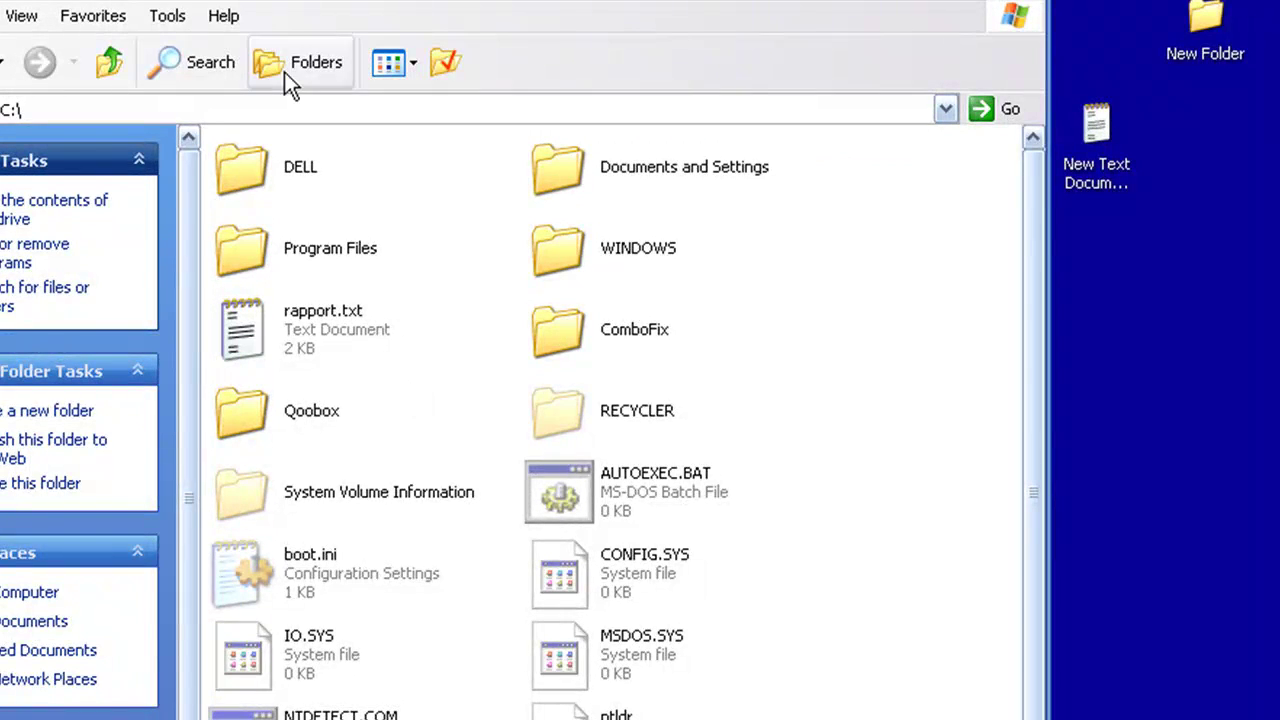
double_click(566, 163)
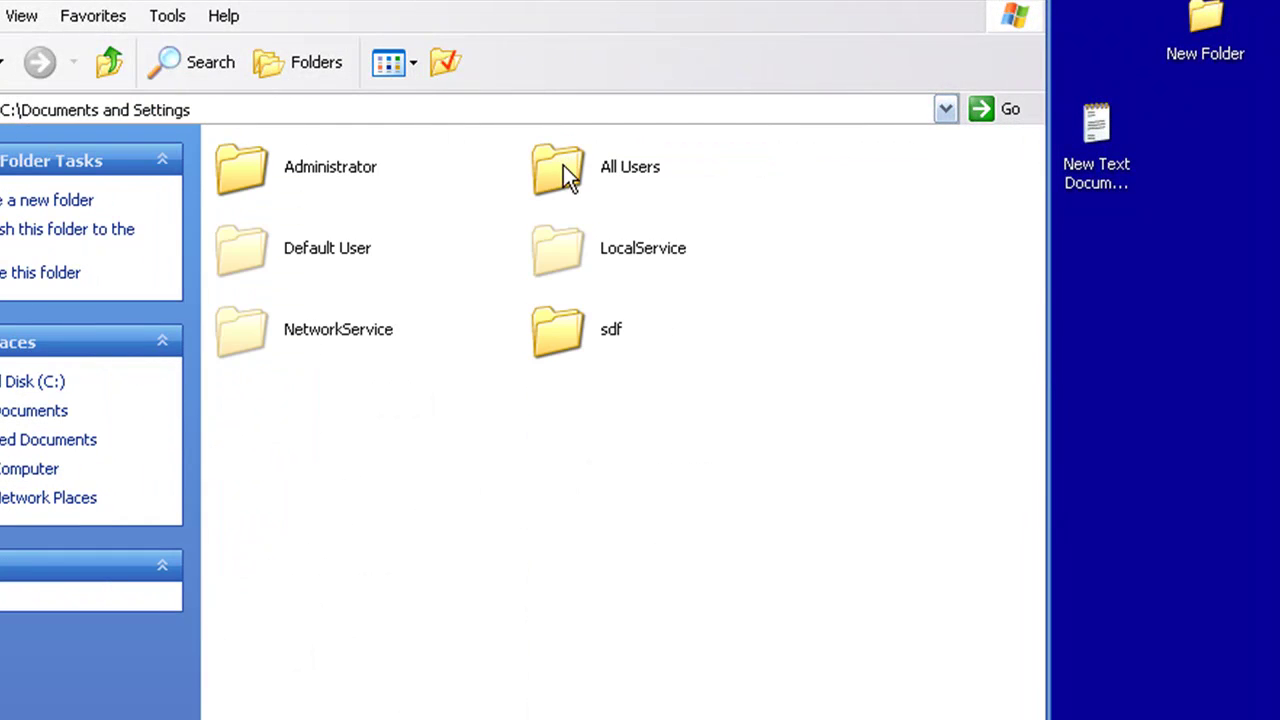
double_click(563, 165)
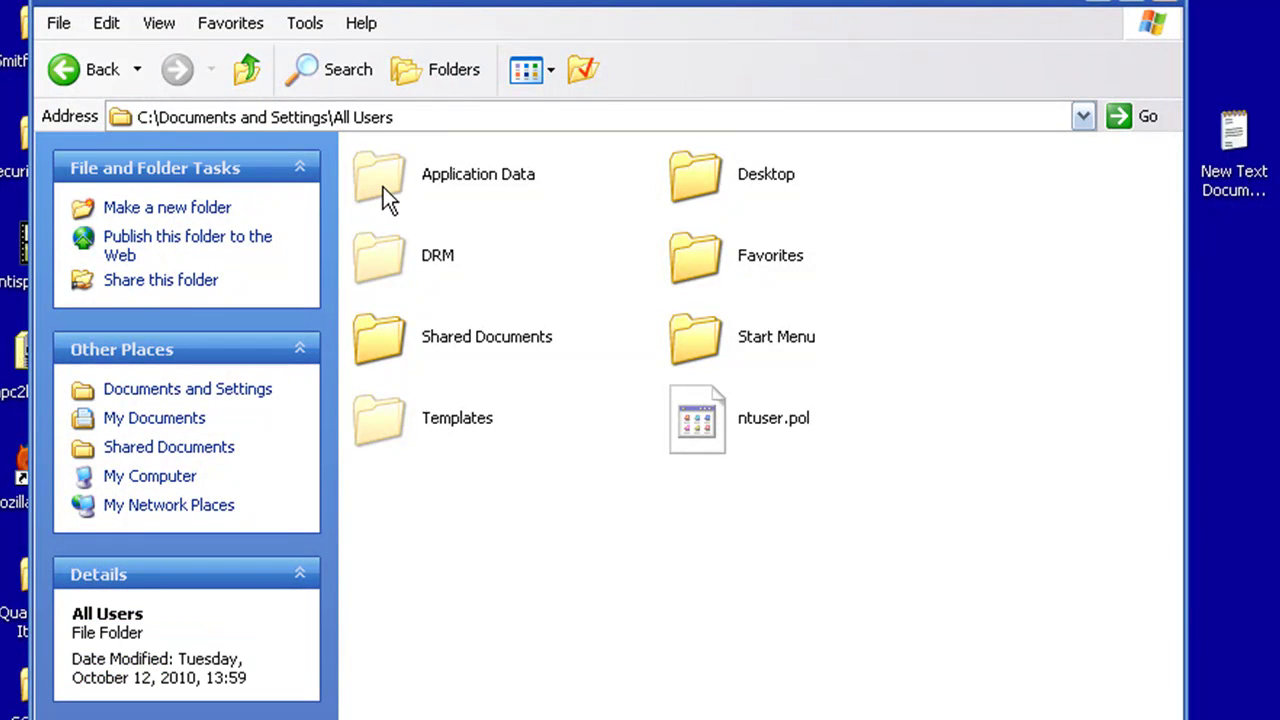
Check the hidden files and folders setting in Folder Options and accept the dialog.
left_click(160, 24)
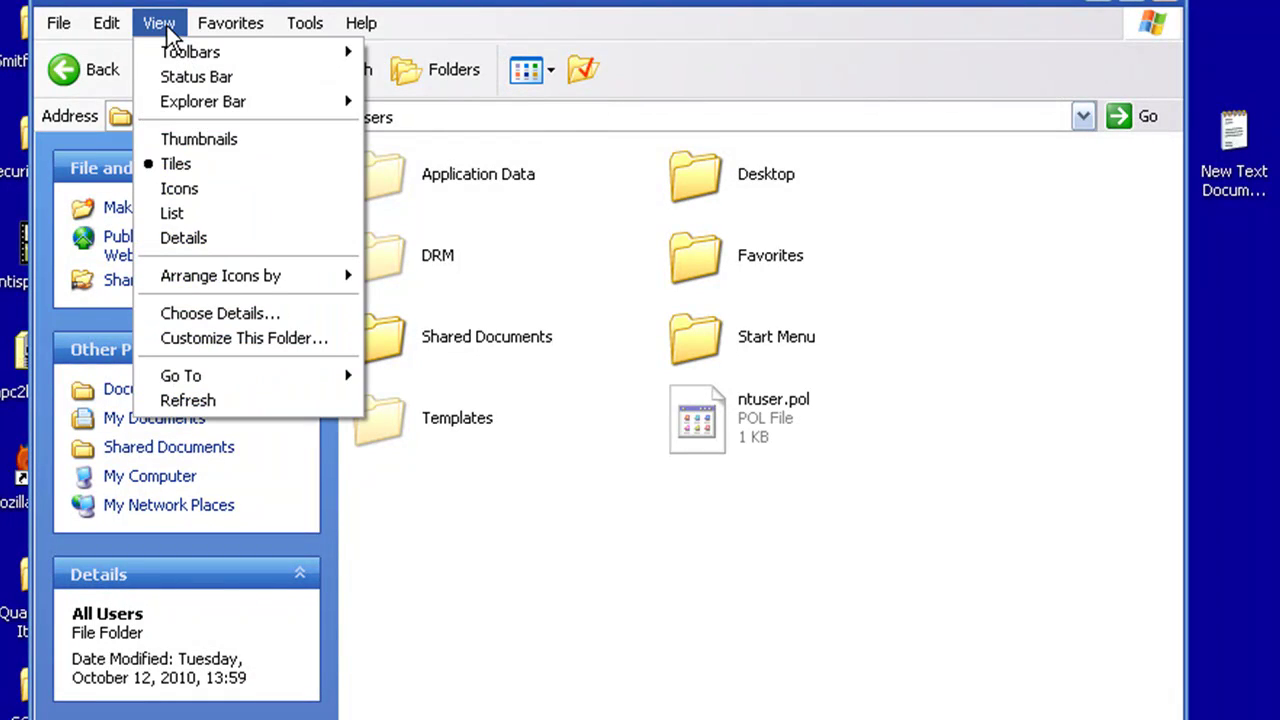
left_click(303, 24)
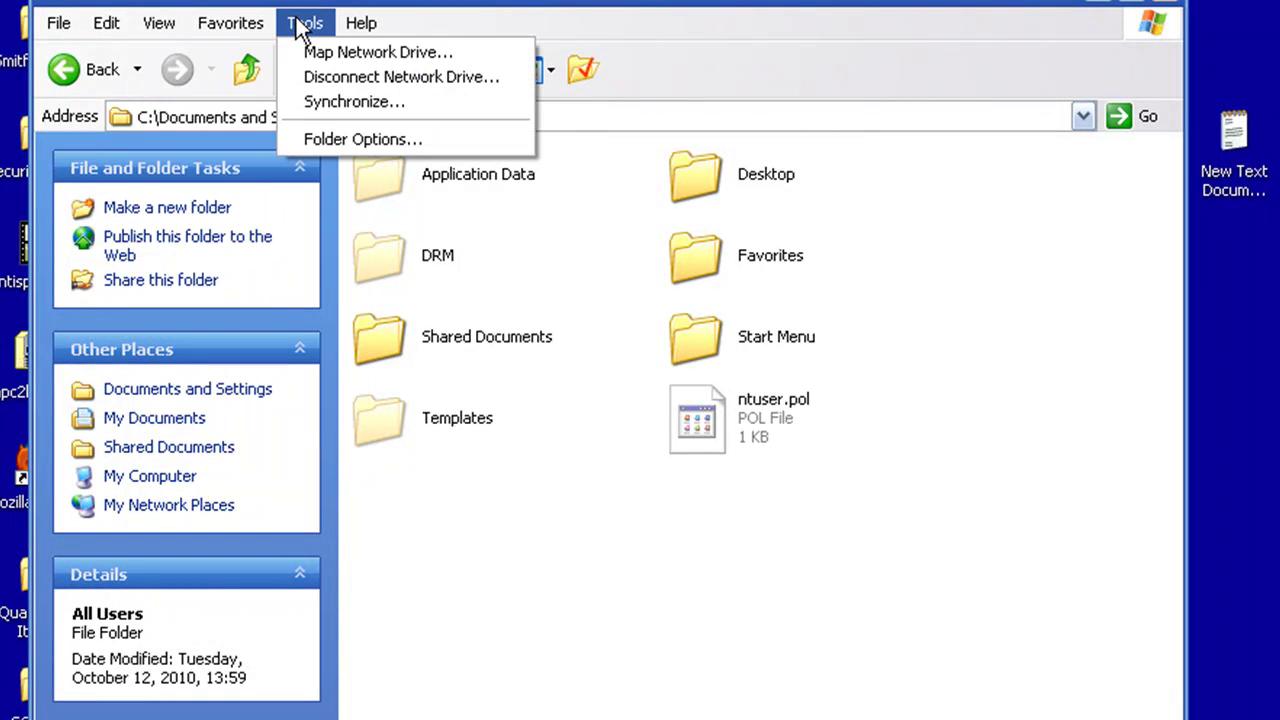
left_click(348, 142)
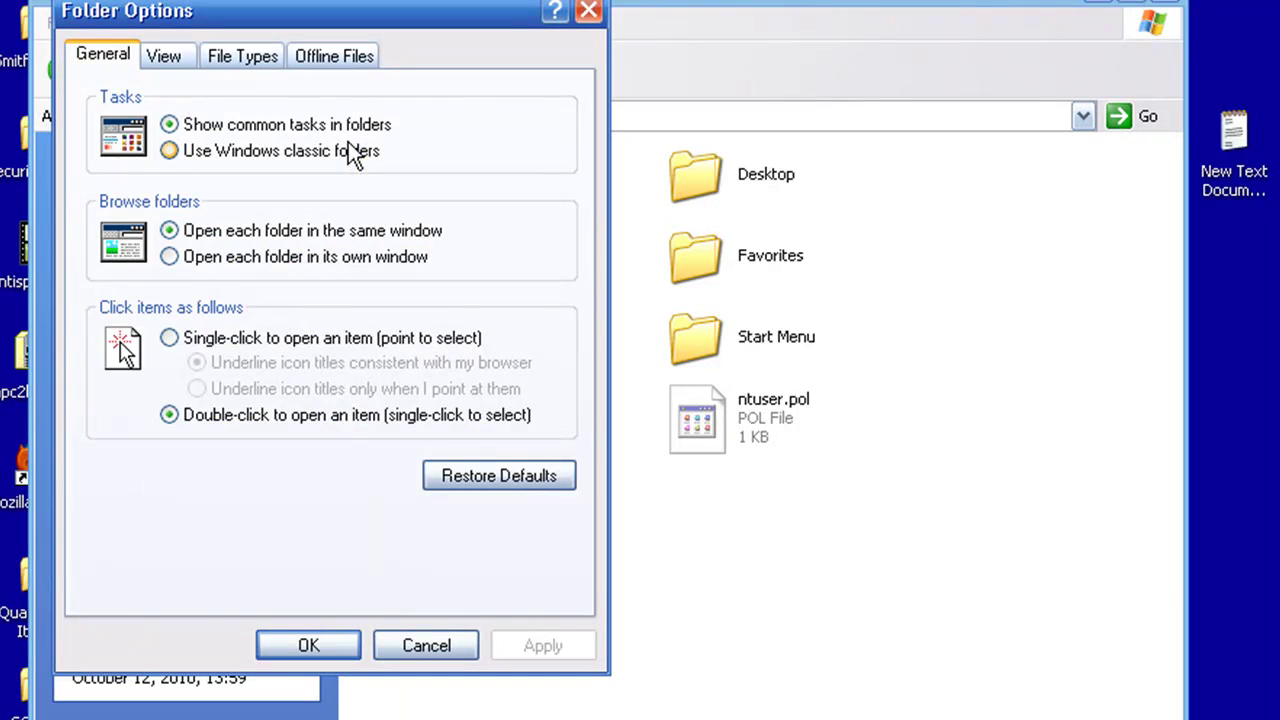
left_click(164, 58)
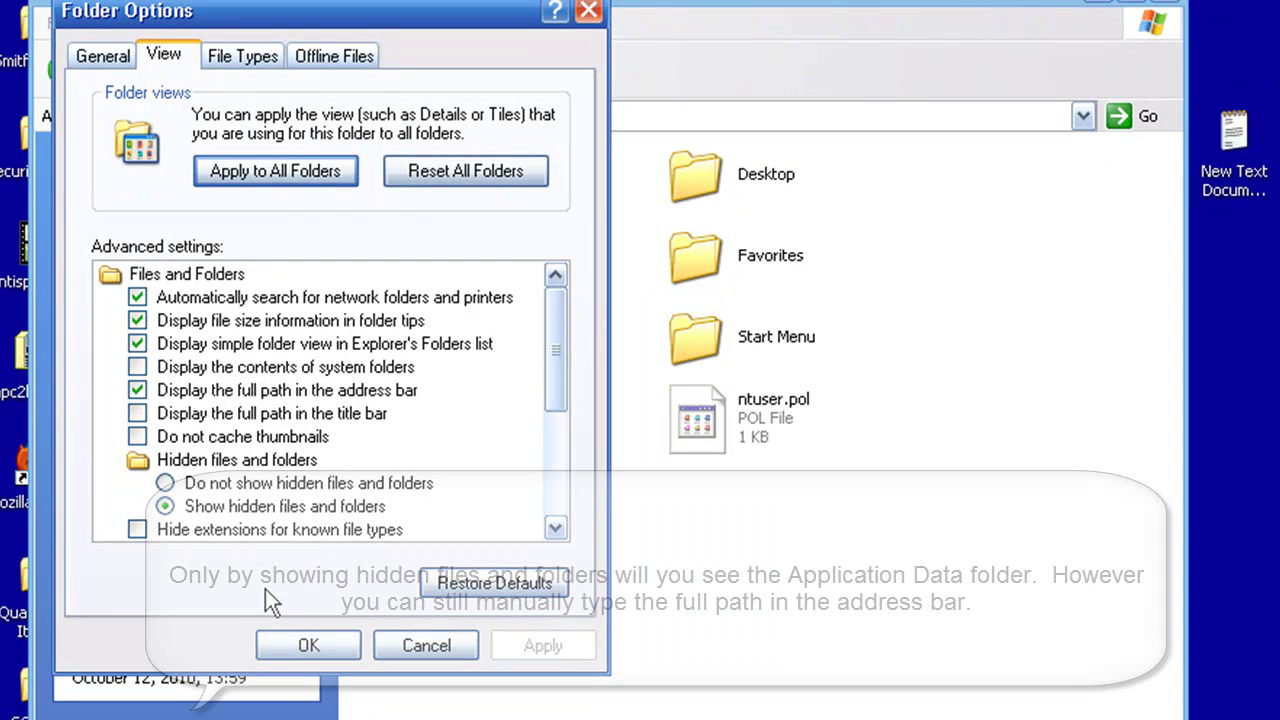
left_click(290, 640)
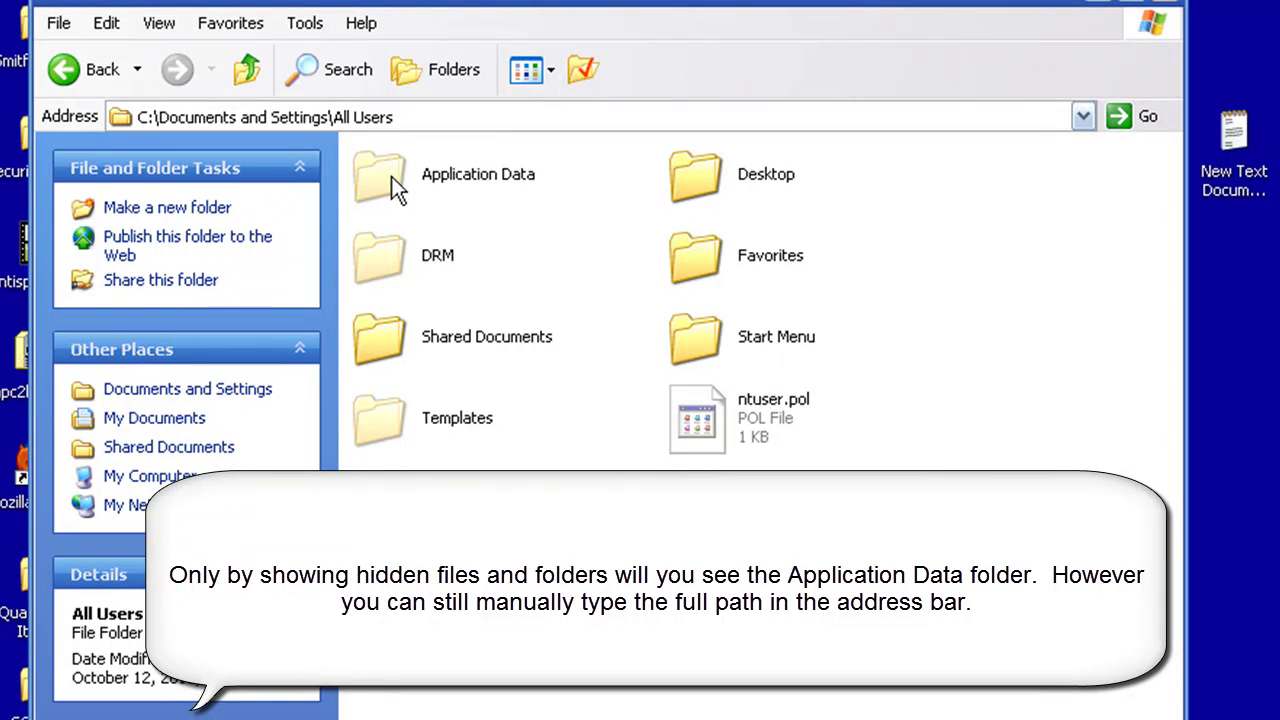
Open the hidden Application Data folder inside All Users.
left_click(462, 117)
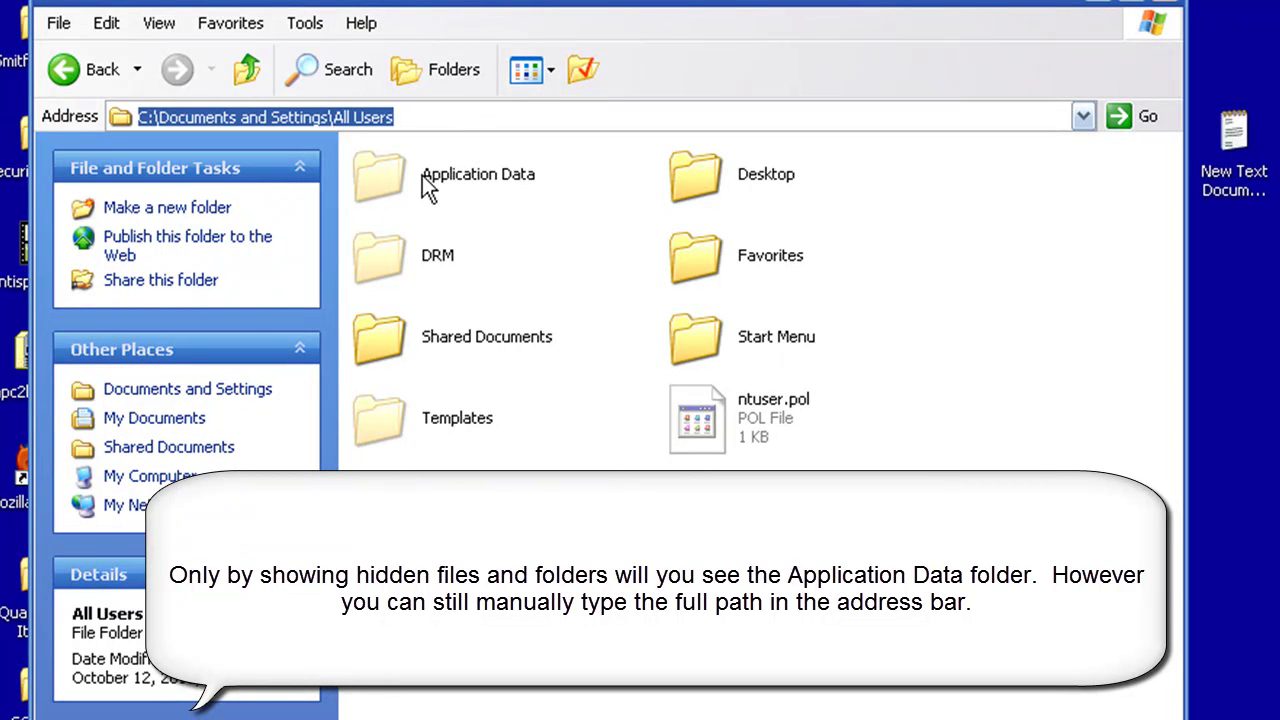
left_click(390, 161)
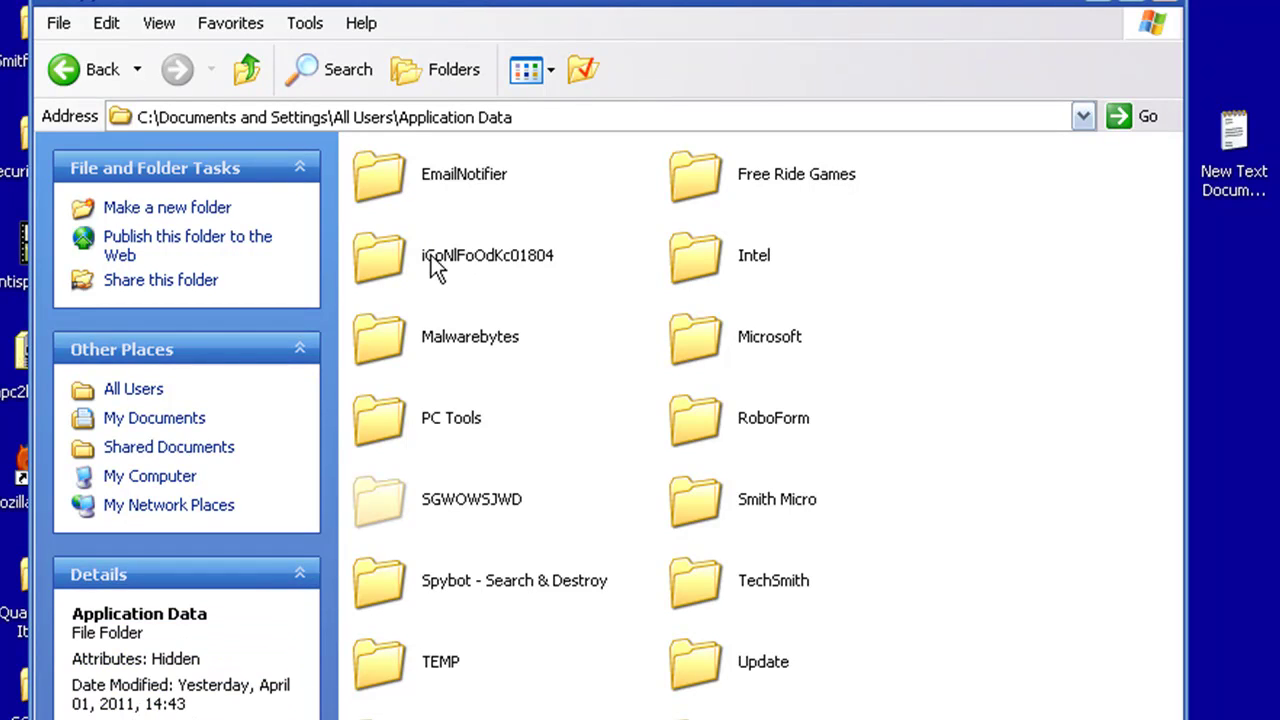
Show the Application Data contents in Details view and open the iCoNlFoOdKc01804 folder.
mouse_move(433, 264)
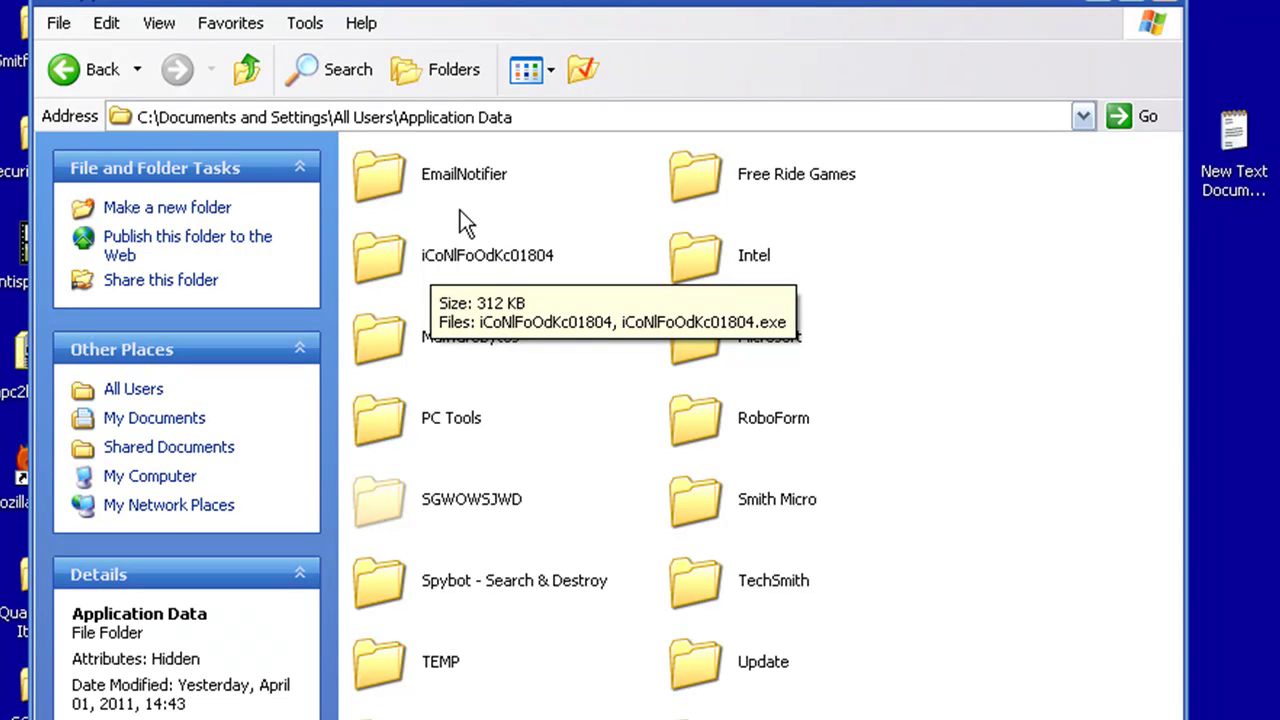
left_click(158, 24)
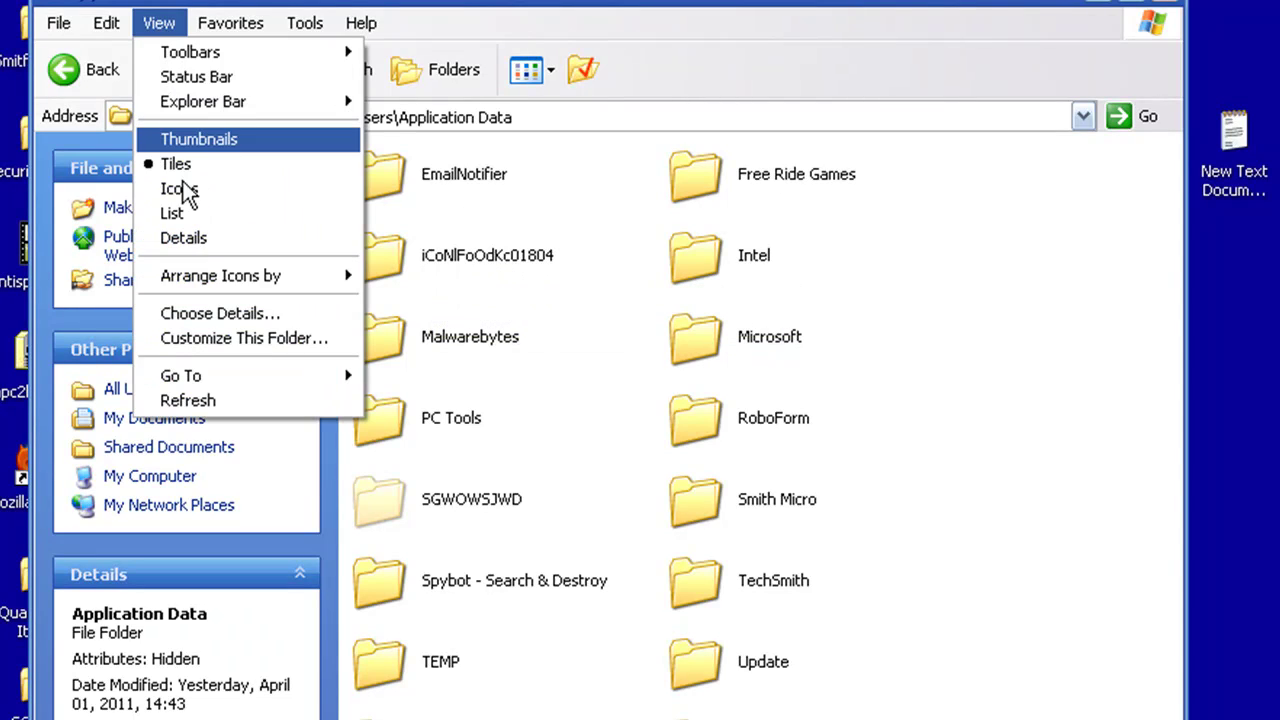
left_click(194, 240)
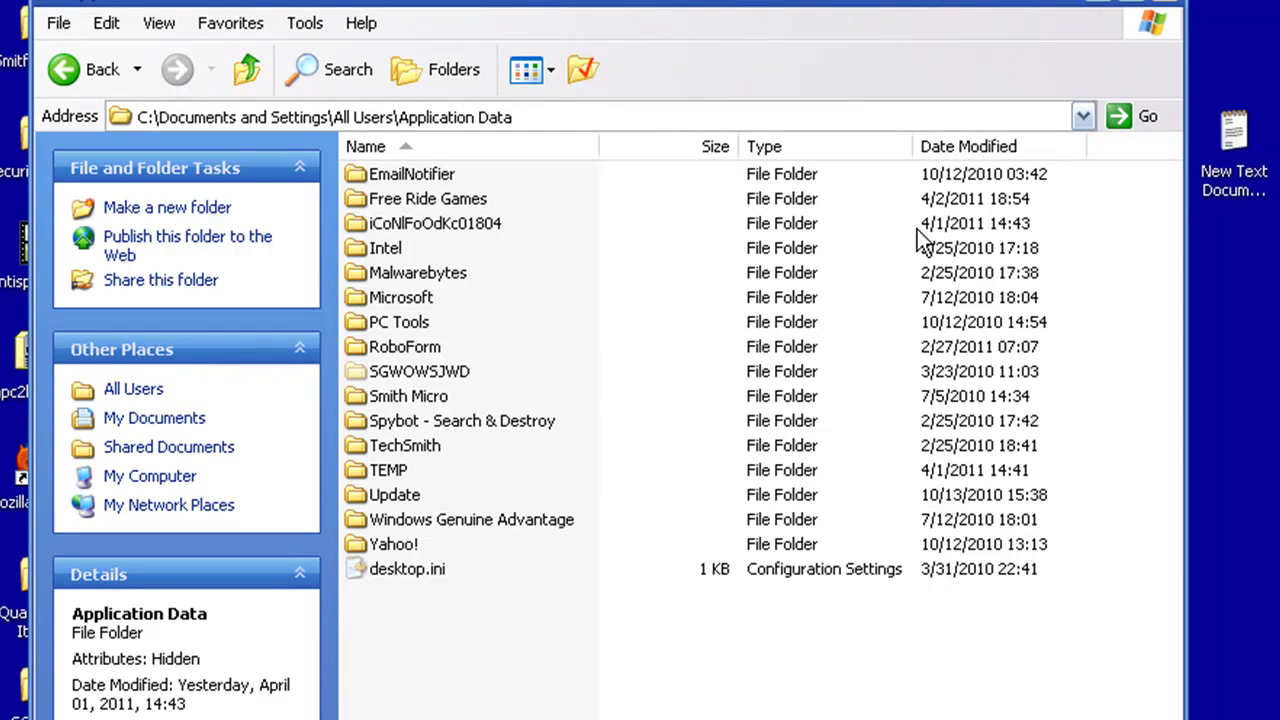
left_click(441, 232)
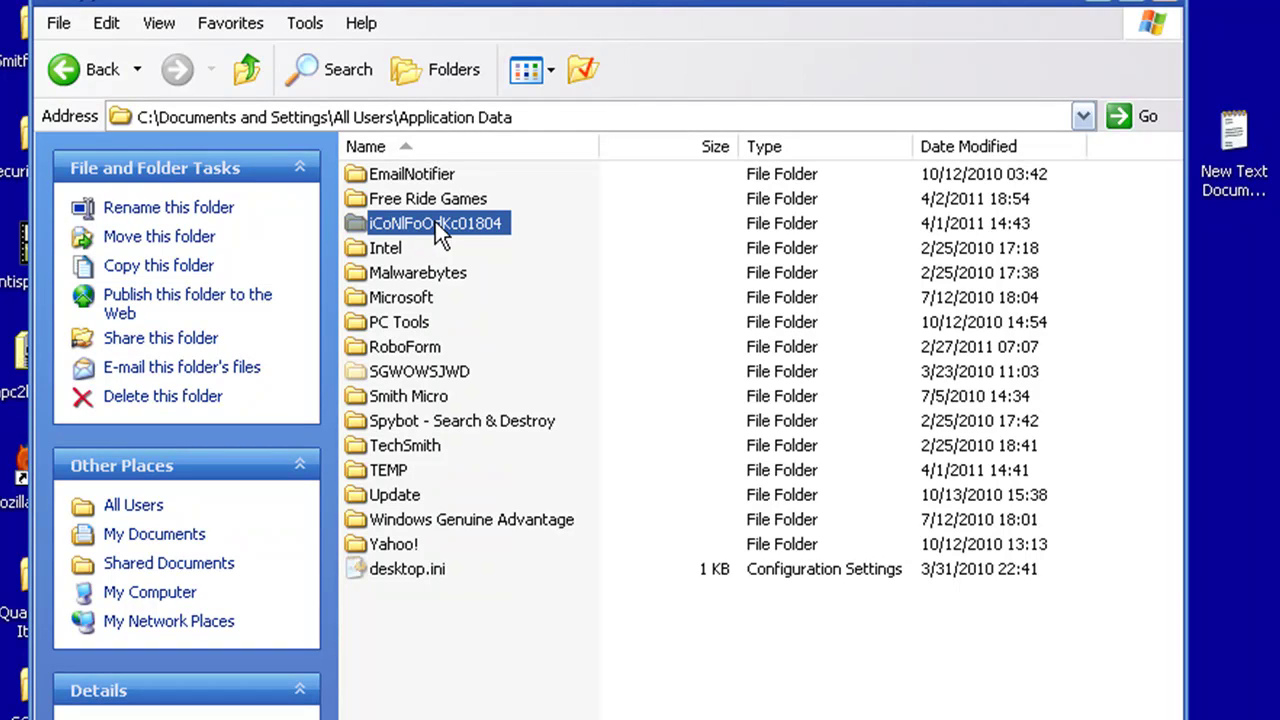
double_click(434, 223)
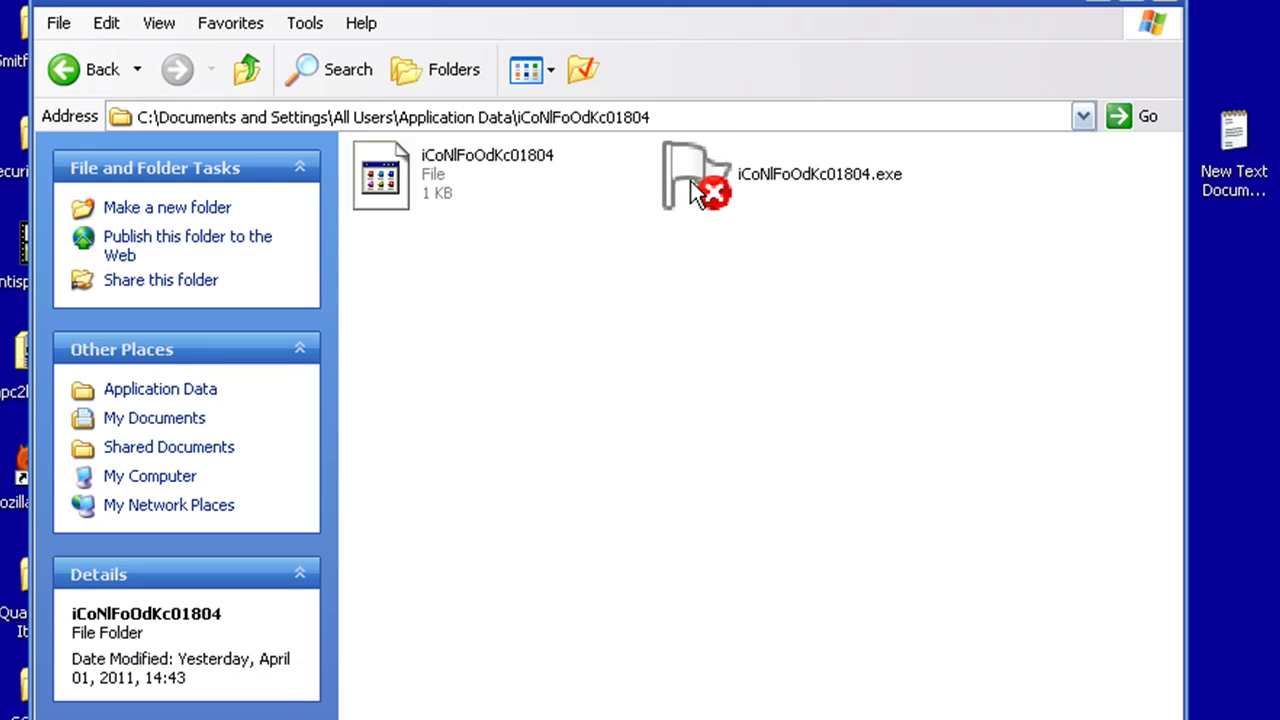
Rename the file iCoNlFoOdKc01804.exe as asdfghj, without an extension, and accept the extension change.
left_click(688, 192)
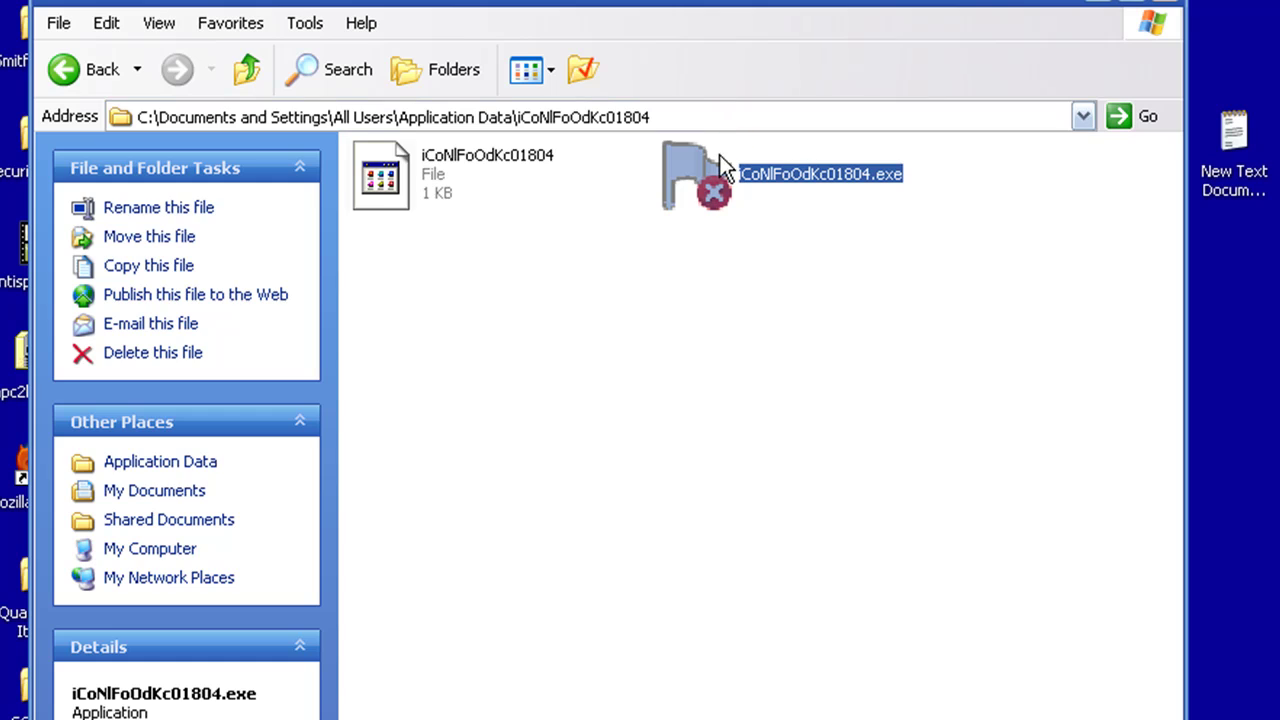
left_click(778, 172)
type("asdfghj")
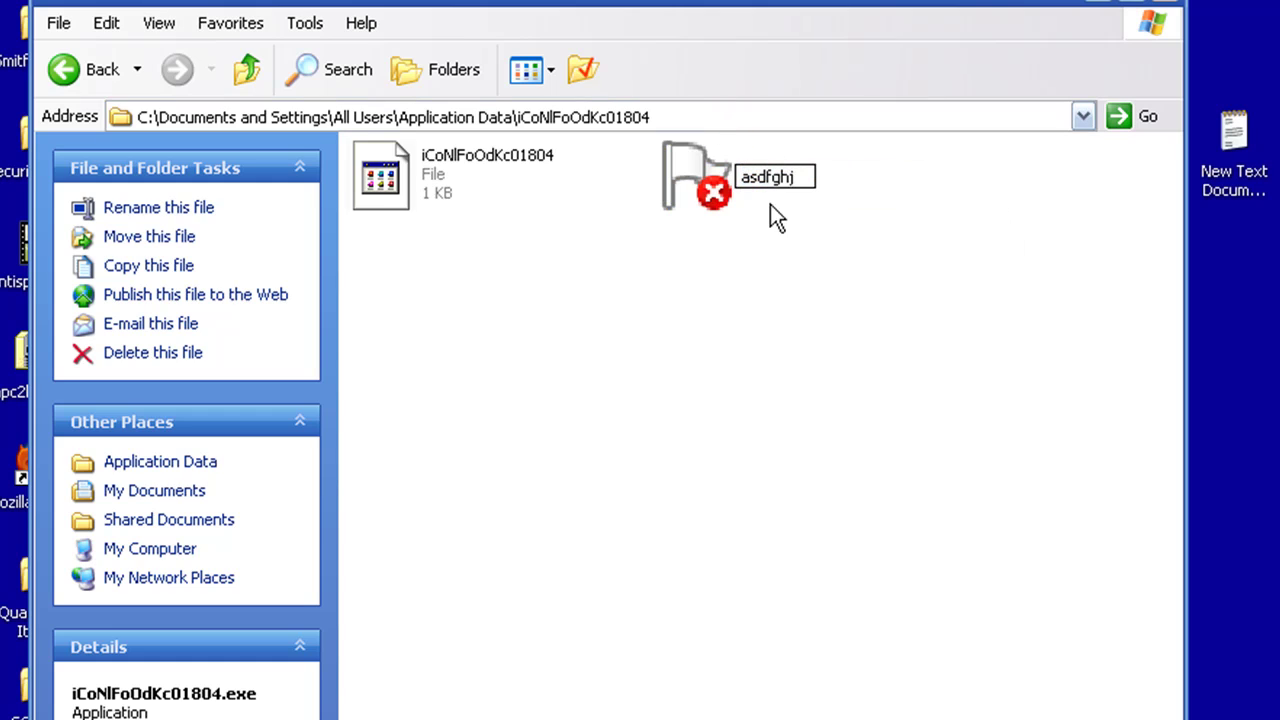
left_click(753, 297)
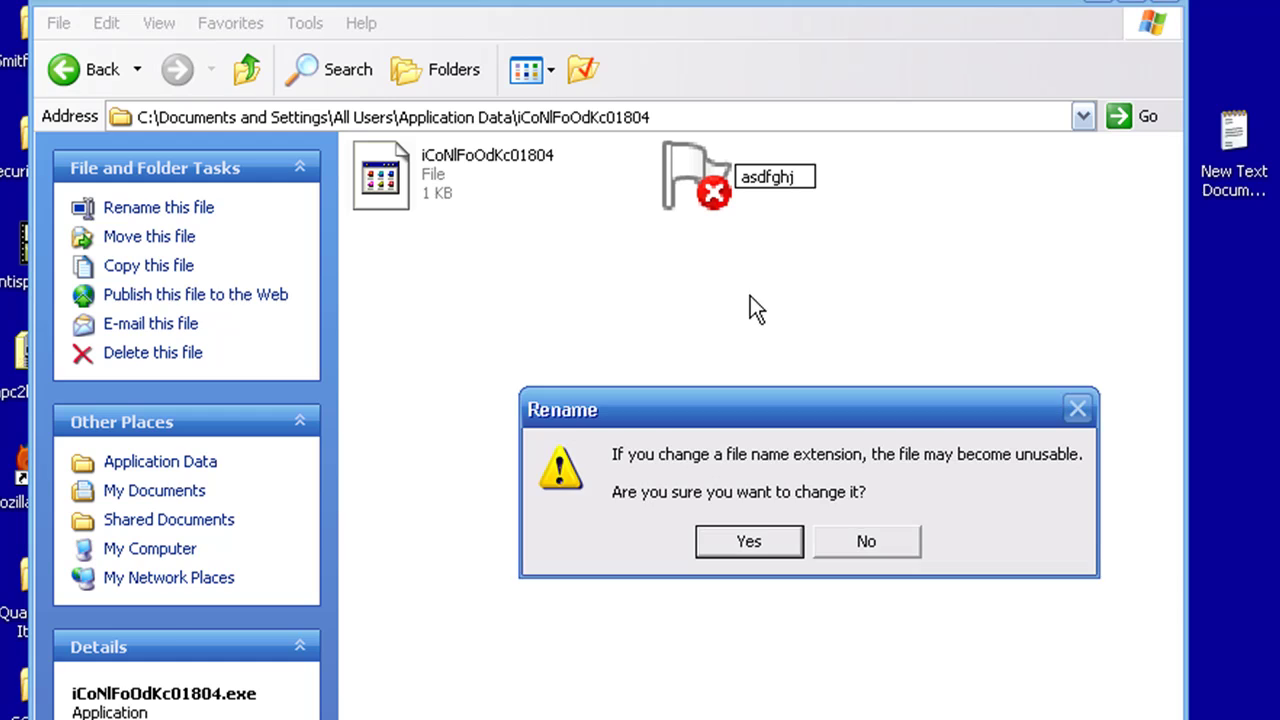
left_click(752, 540)
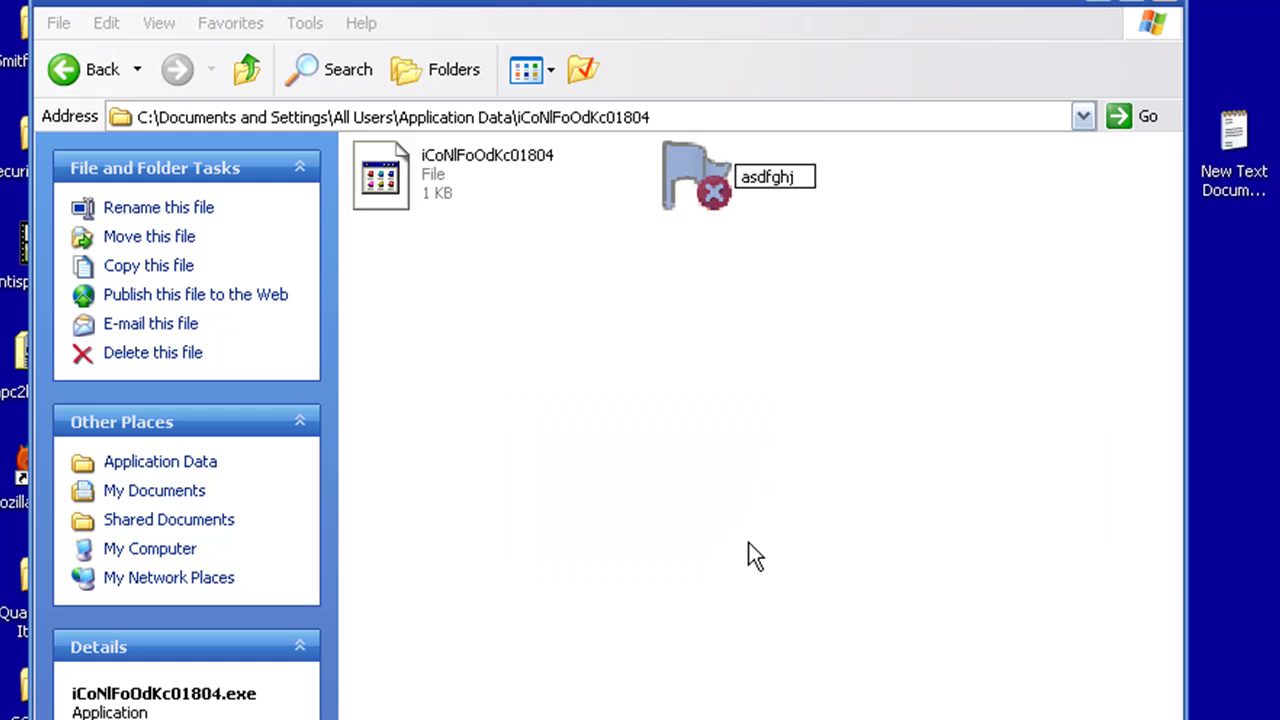
Delete both the iCoNlFoOdKc01804 file and the renamed asdfghj file from the folder.
left_click(706, 222)
left_click(693, 192)
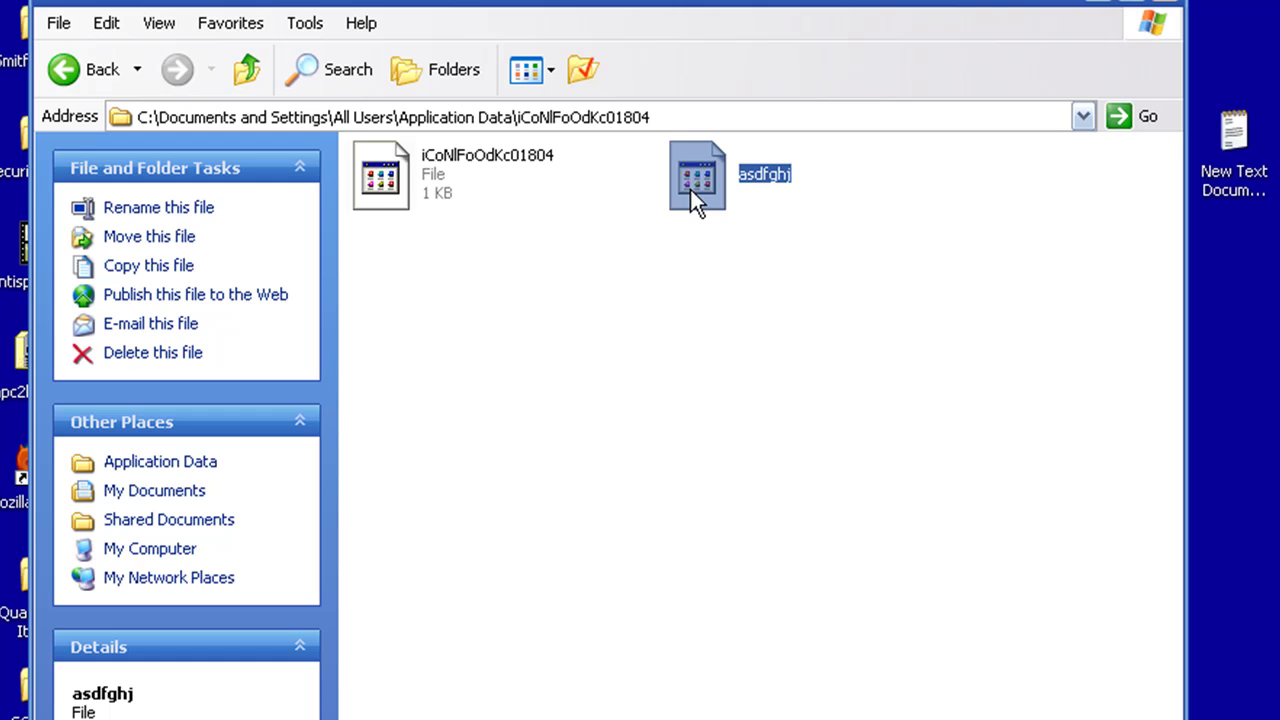
left_click(414, 186, "ctrl")
right_click(412, 176)
left_click(464, 377)
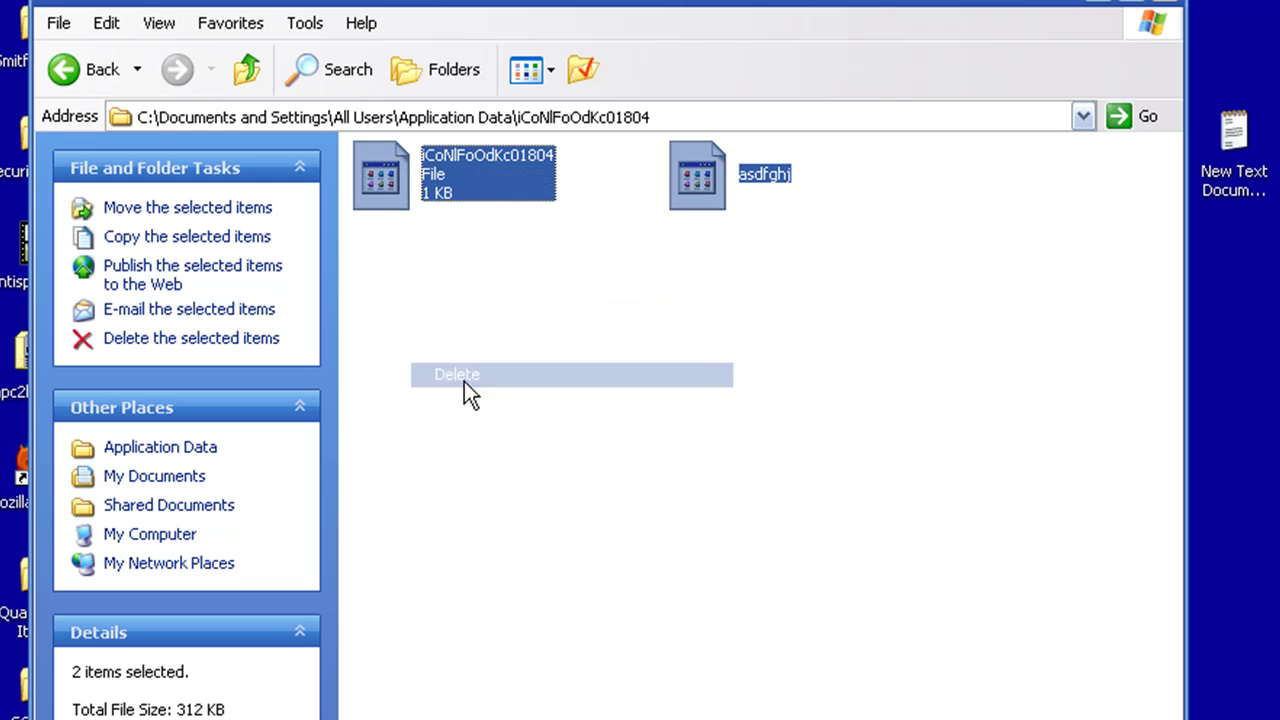
left_click(880, 510)
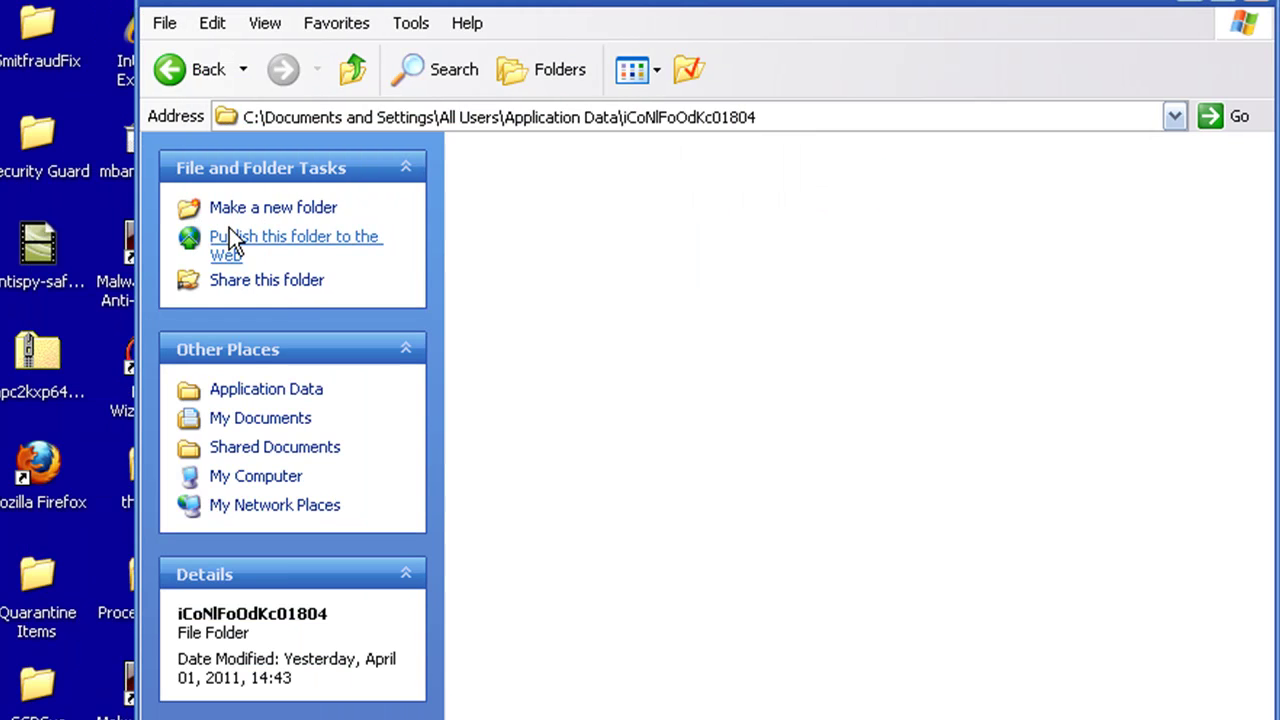
Return to the Application Data folder and delete the iCoNlFoOdKc01804 folder to the Recycle Bin.
left_click(168, 69)
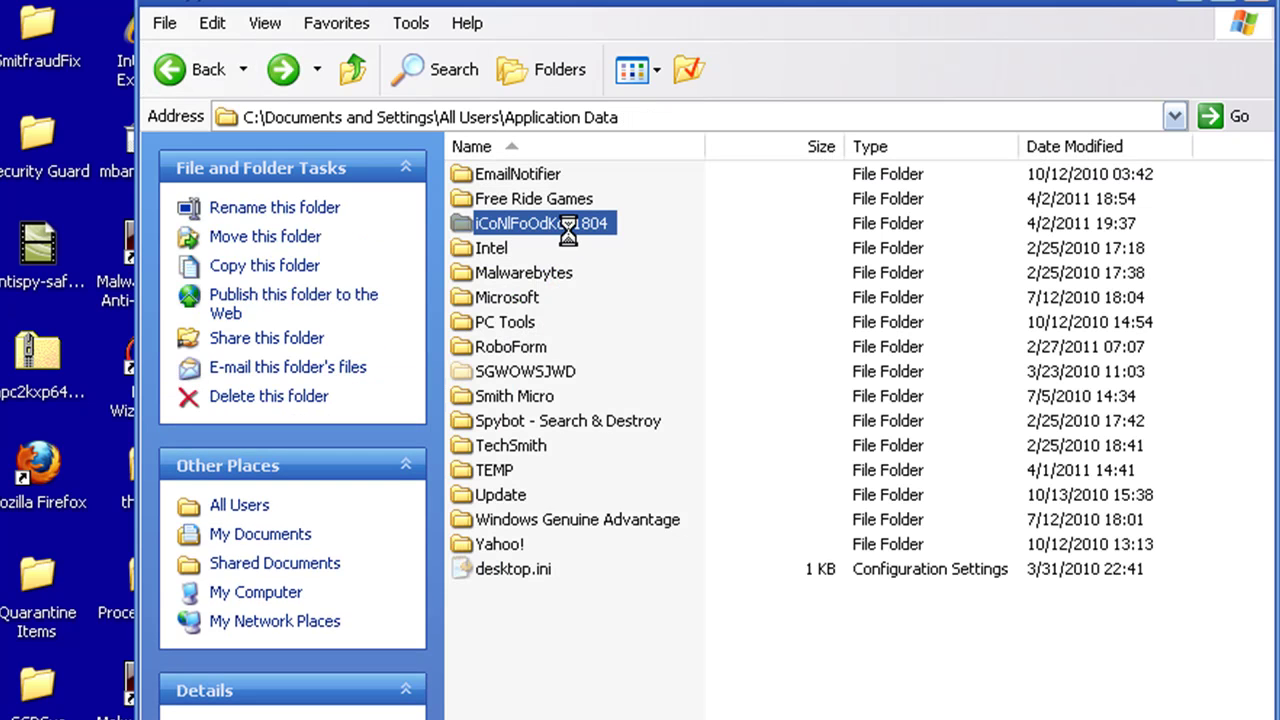
right_click(570, 232)
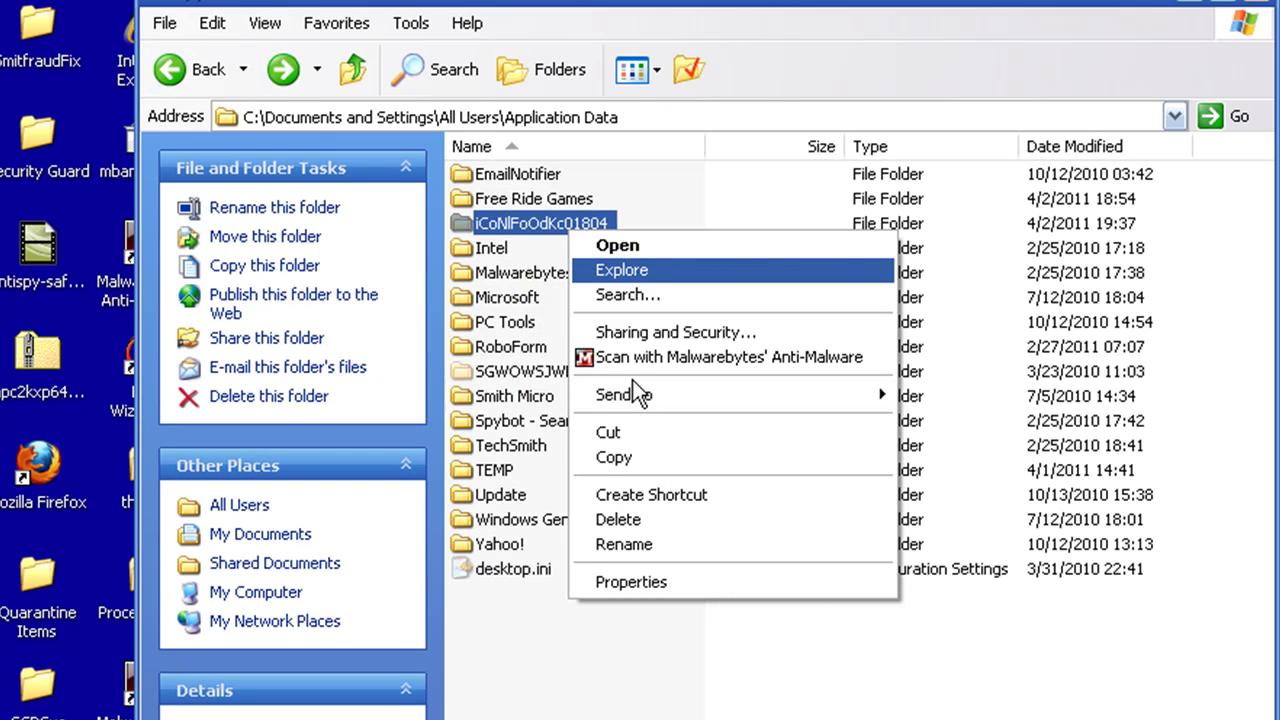
left_click(644, 519)
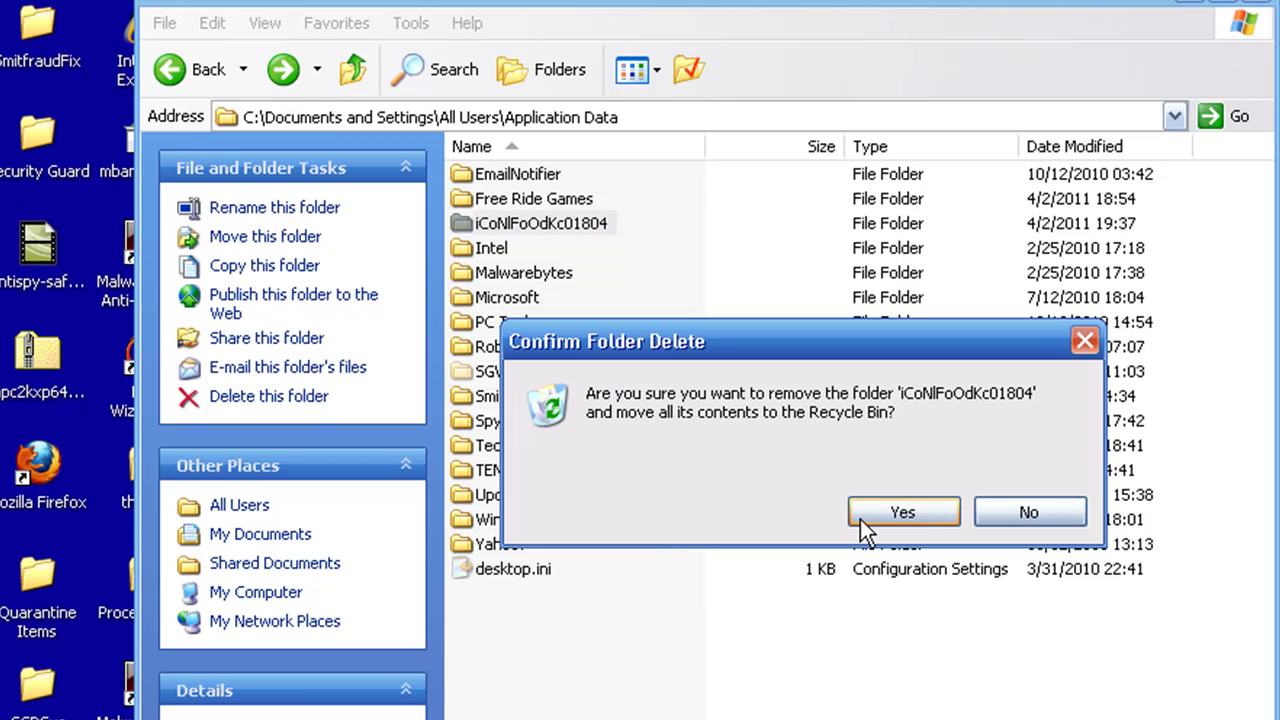
left_click(860, 519)
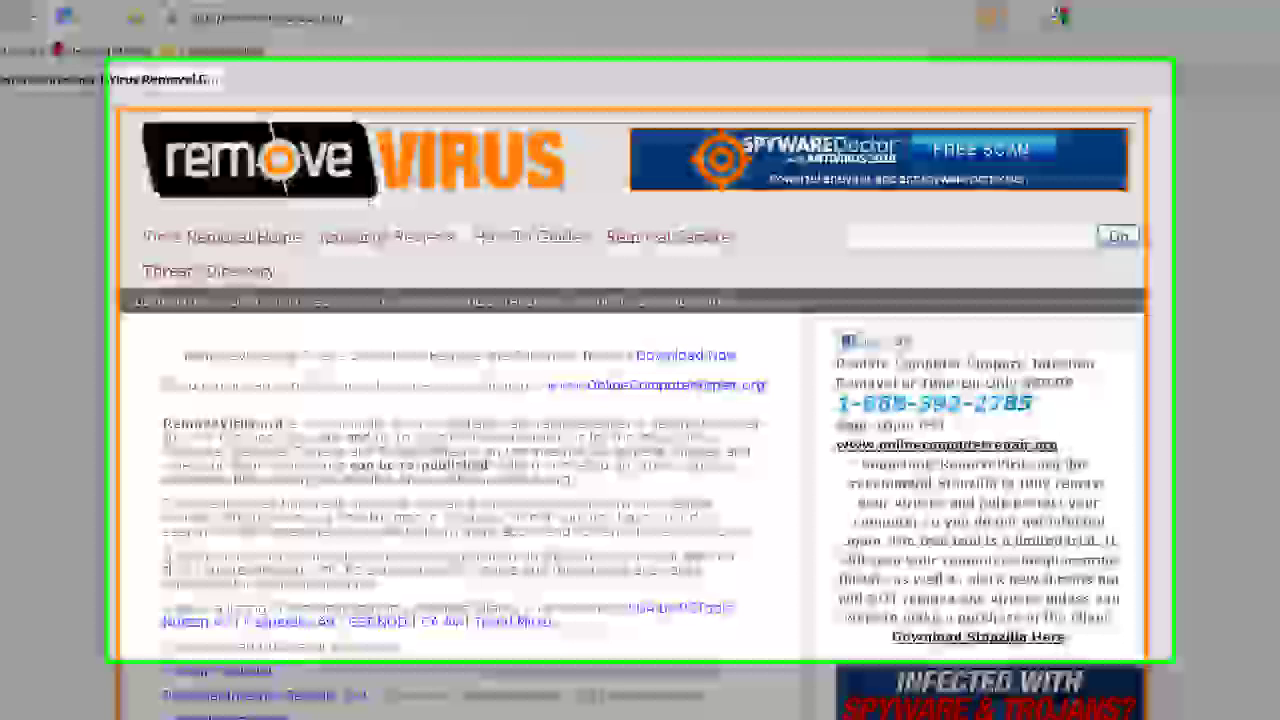
Look over the RemoveVirus.org home page in the browser, request the Stopzilla download, and cancel saving STOPzilla_Setup.exe.
scroll(640, 400, "down", 5)
scroll(640, 400, "up", 5)
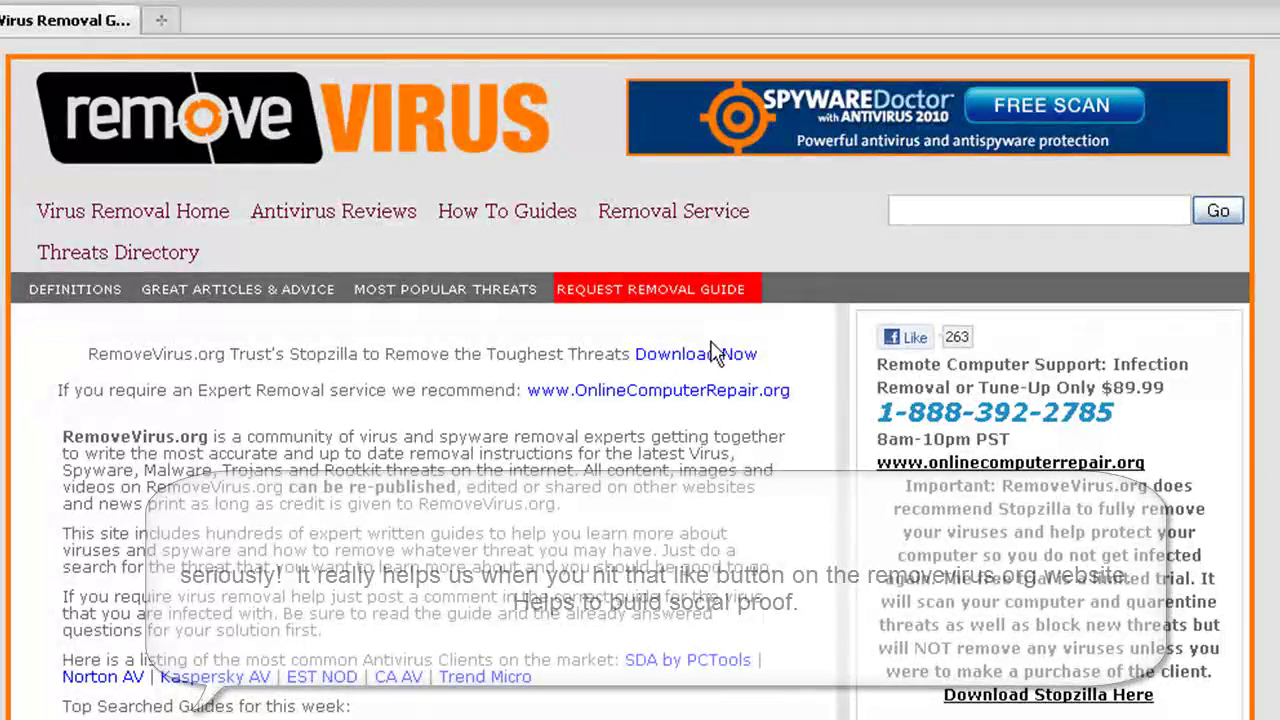
left_click(711, 366)
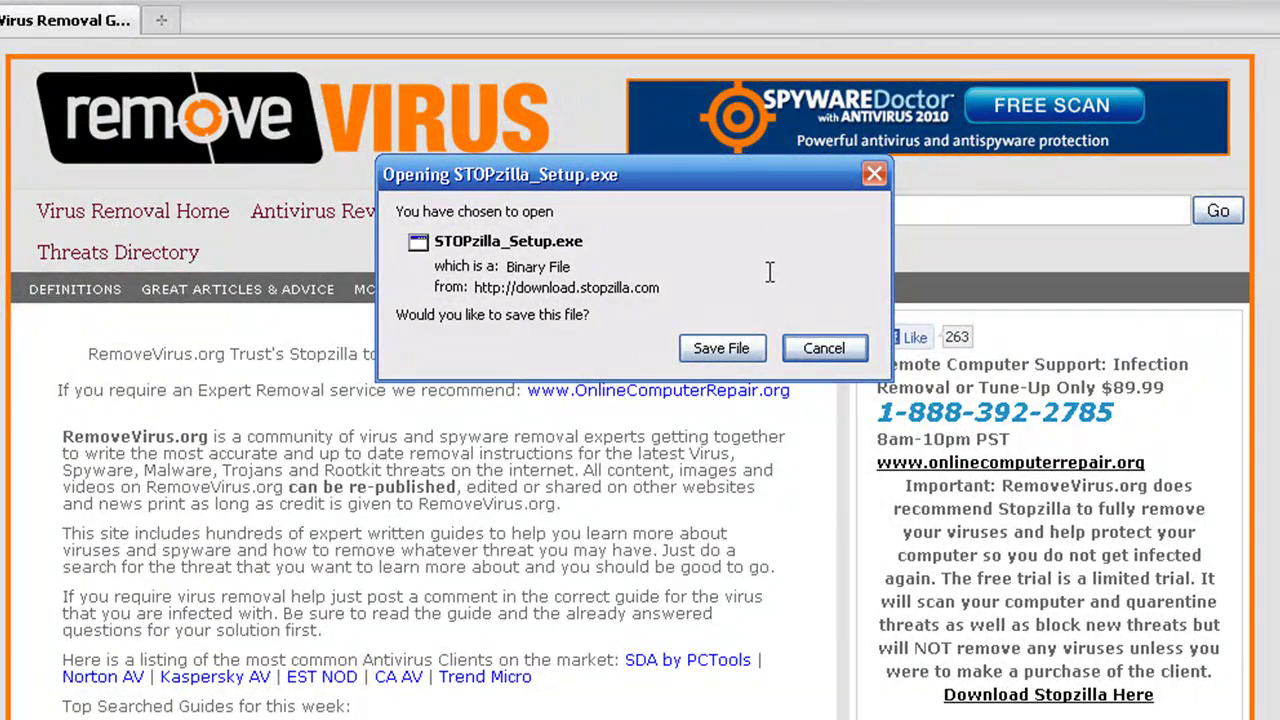
left_click(833, 358)
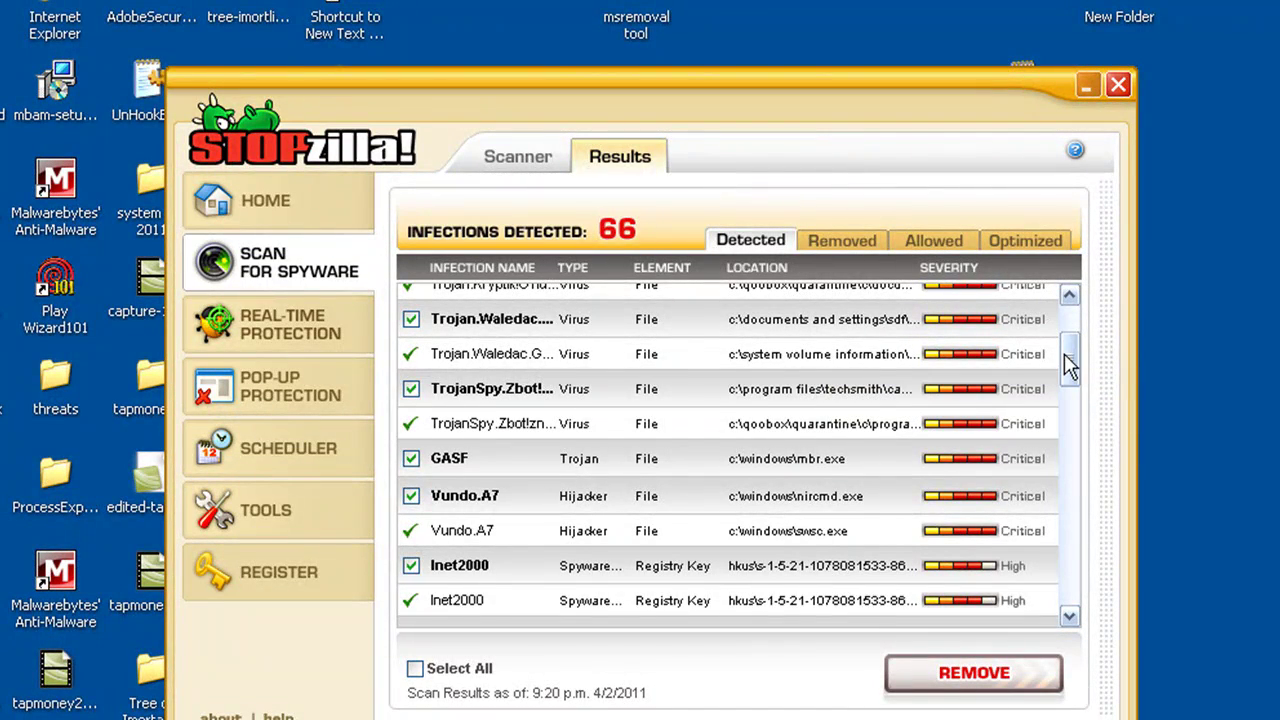
Examine the detected infections with their types, locations and severity in the STOPzilla scan results.
left_click_drag(1068, 366, 1066, 398)
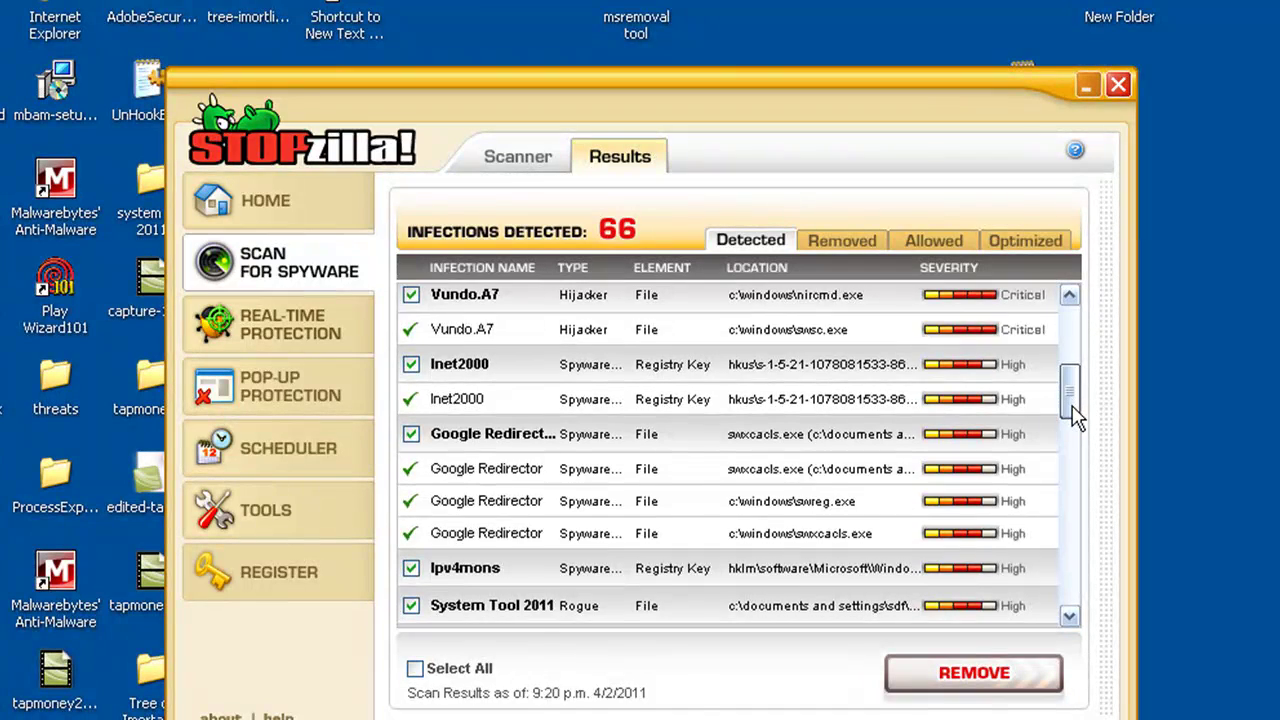
left_click_drag(1075, 410, 1062, 385)
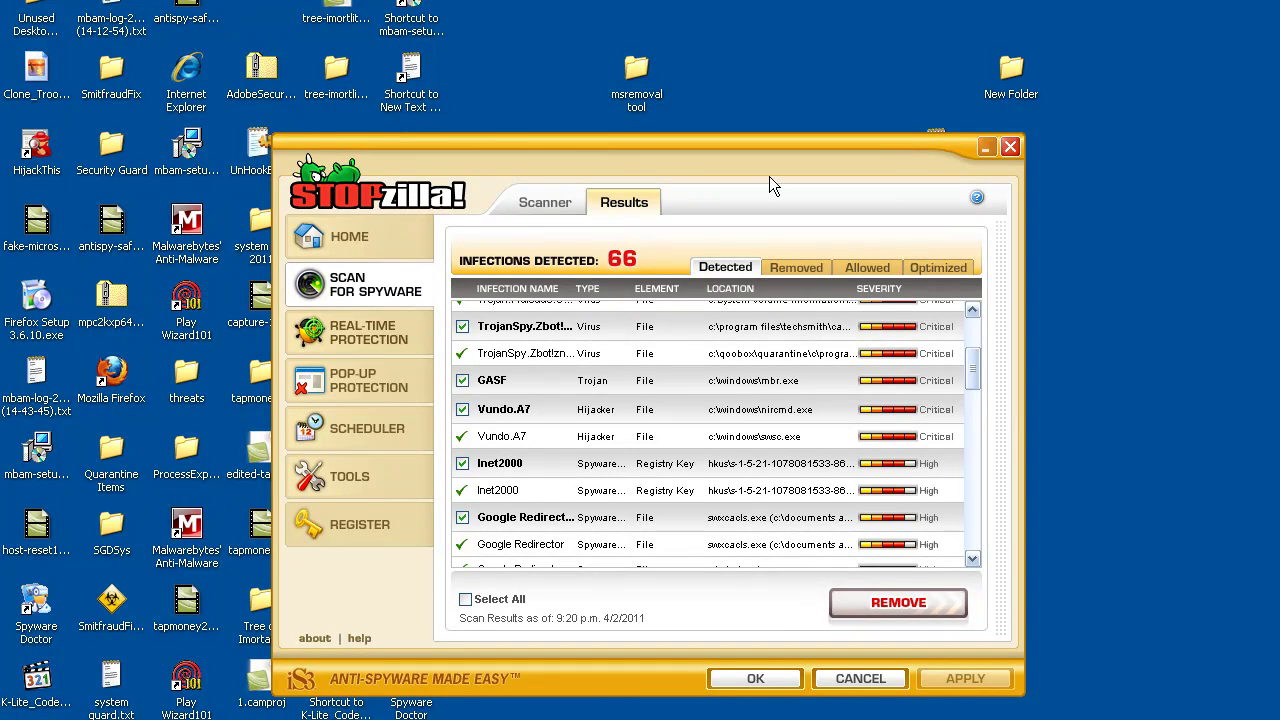
left_click_drag(769, 143, 784, 95)
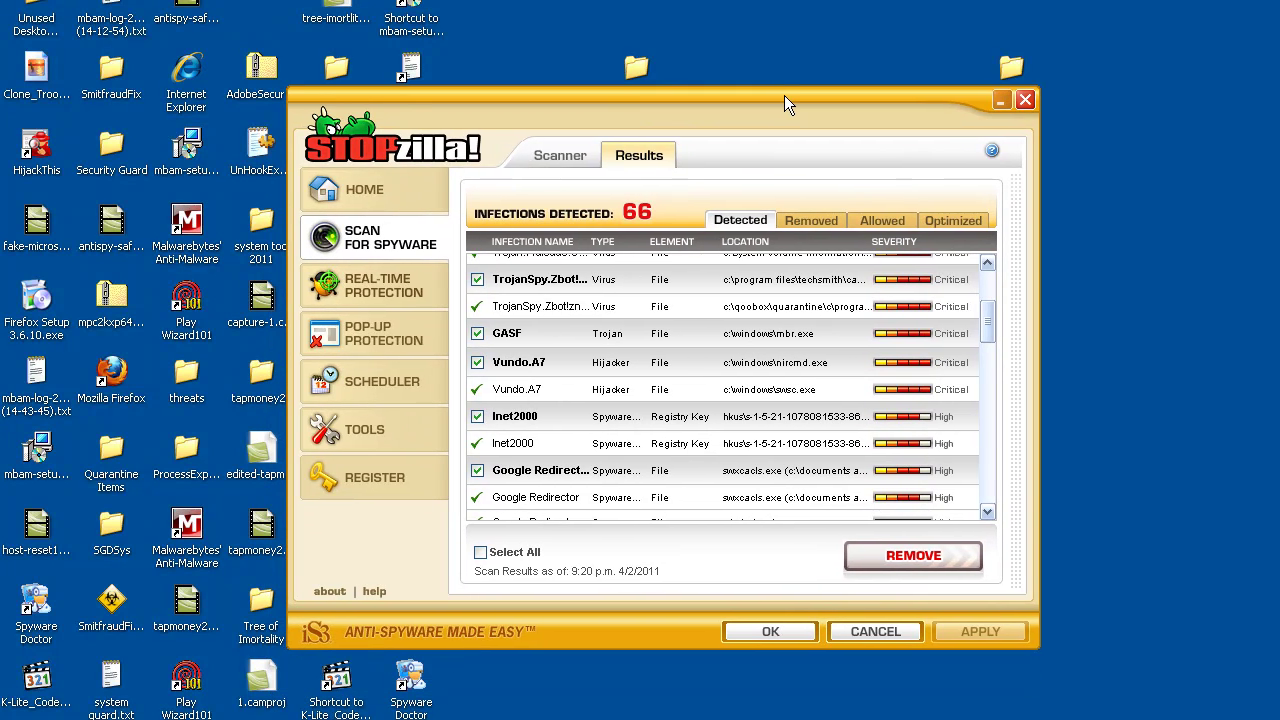